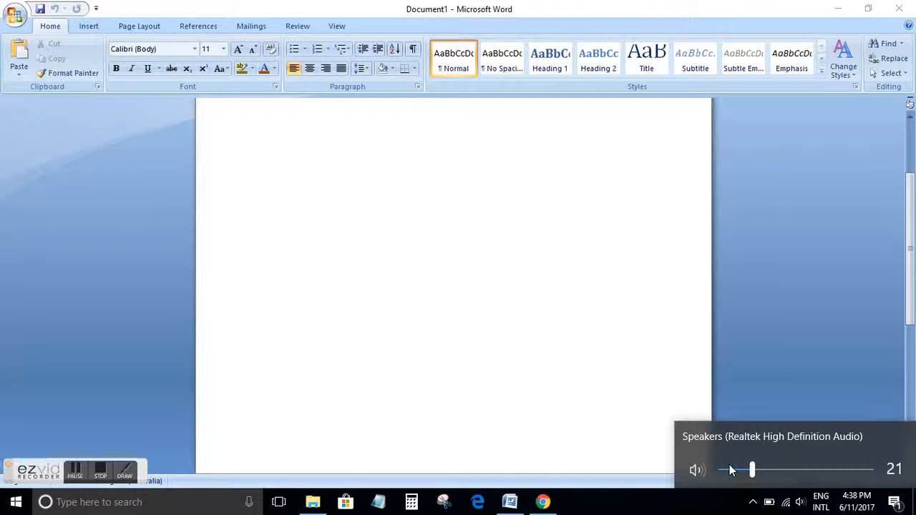
# Browse each ribbon tab from Insert through View, then return to Home
pyautogui.click(119, 238)
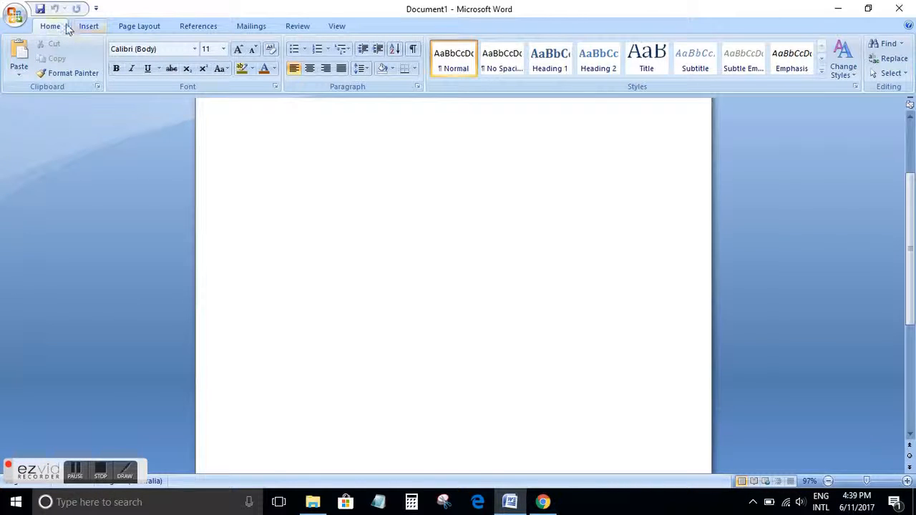
pyautogui.click(88, 26)
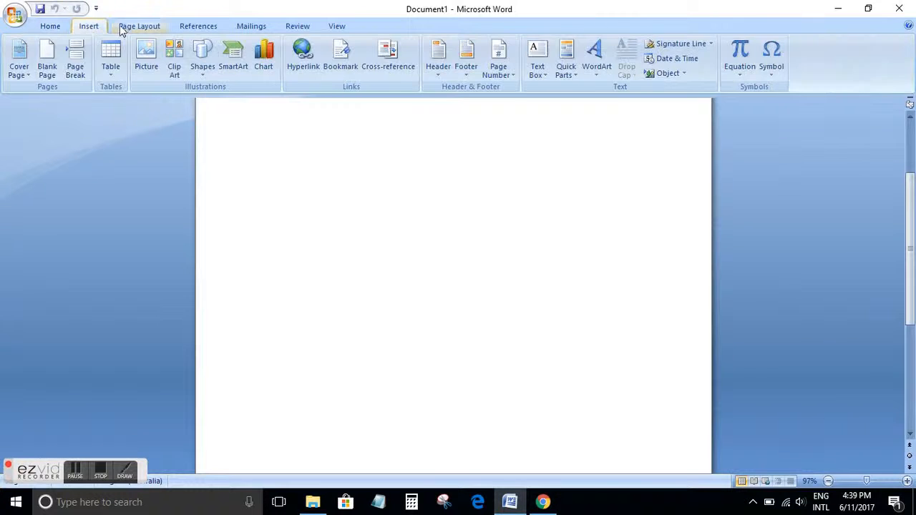
pyautogui.click(120, 26)
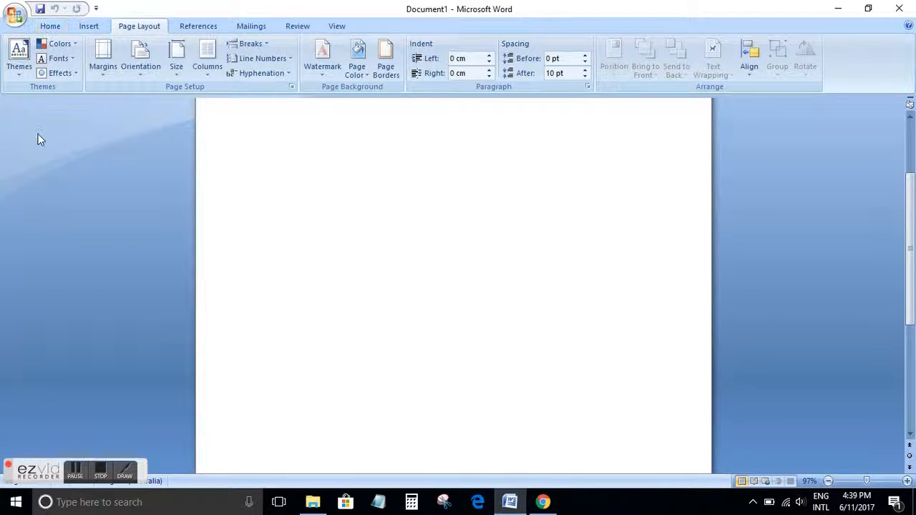
pyautogui.click(192, 26)
pyautogui.click(246, 28)
pyautogui.click(293, 29)
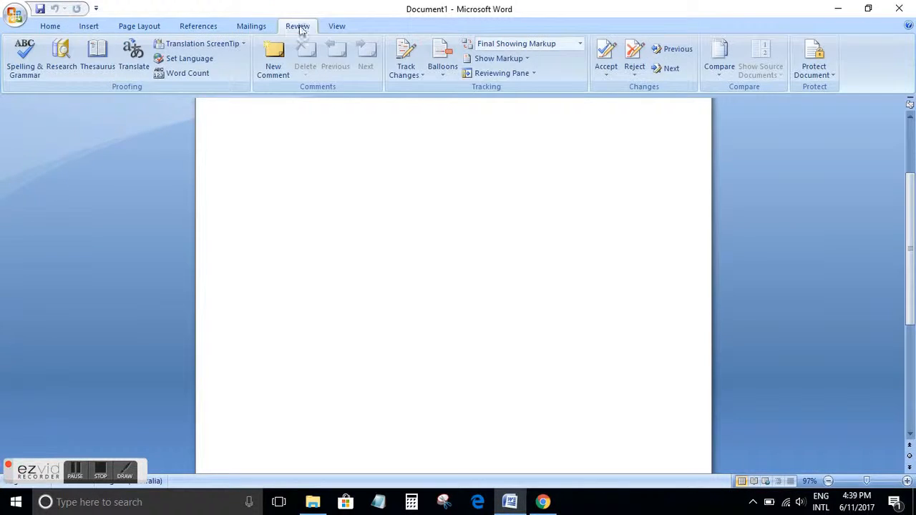
pyautogui.click(336, 27)
pyautogui.click(41, 27)
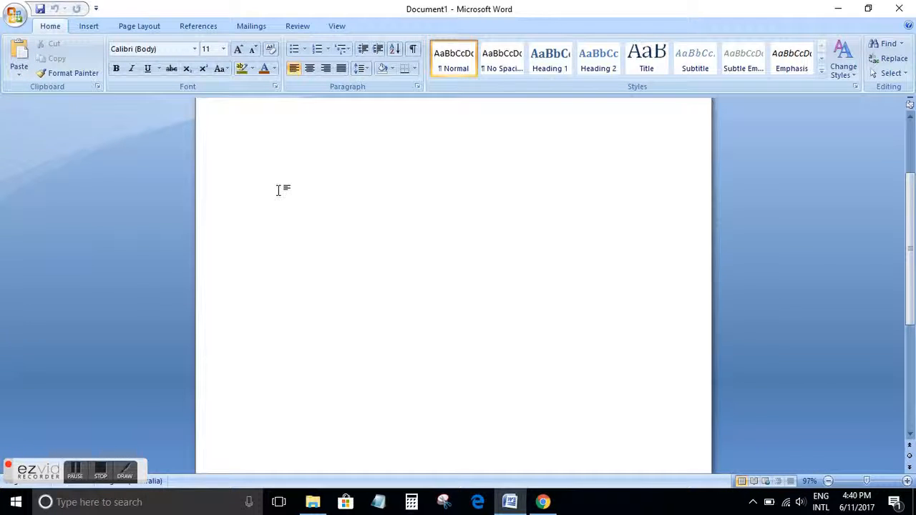
pyautogui.scroll(3, 279, 189)
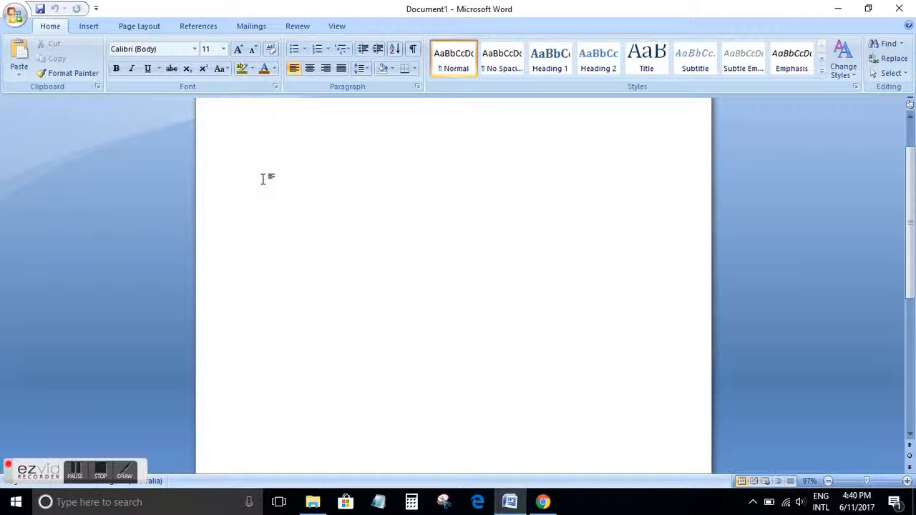
pyautogui.write('Kav')
pyautogui.press('BackSpace')
pyautogui.press('BackSpace')
pyautogui.press('BackSpace')
pyautogui.moveTo(14, 478); pyautogui.dragTo(12, 443)
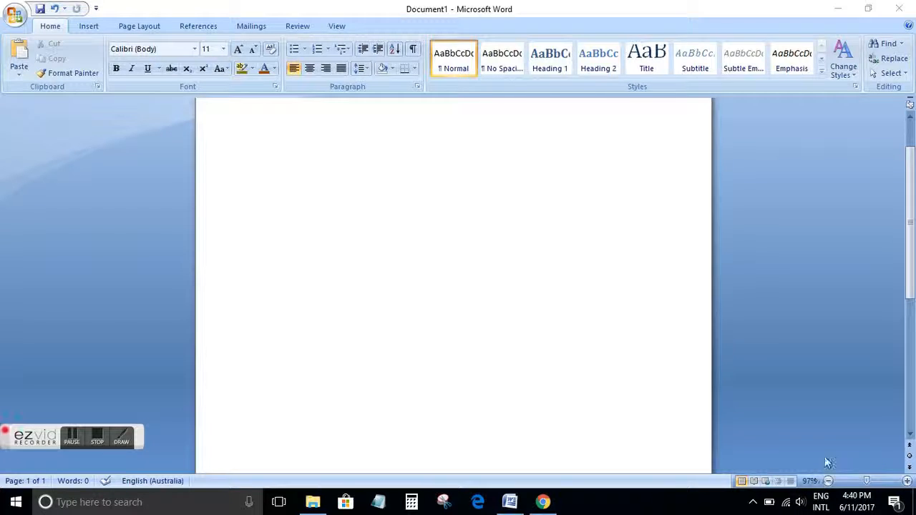
# Set the zoom to 100% and type a person's full name on the first line
pyautogui.click(908, 483)
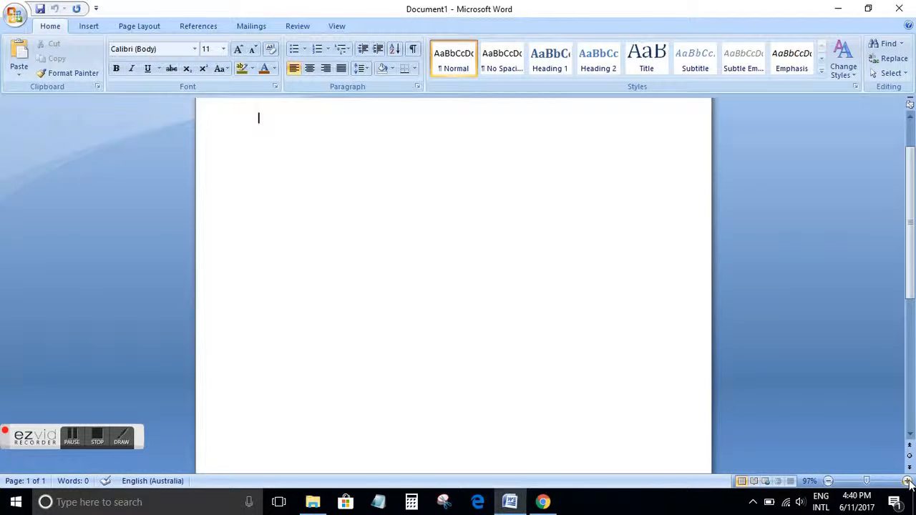
pyautogui.click(871, 482)
pyautogui.moveTo(871, 484); pyautogui.dragTo(867, 484)
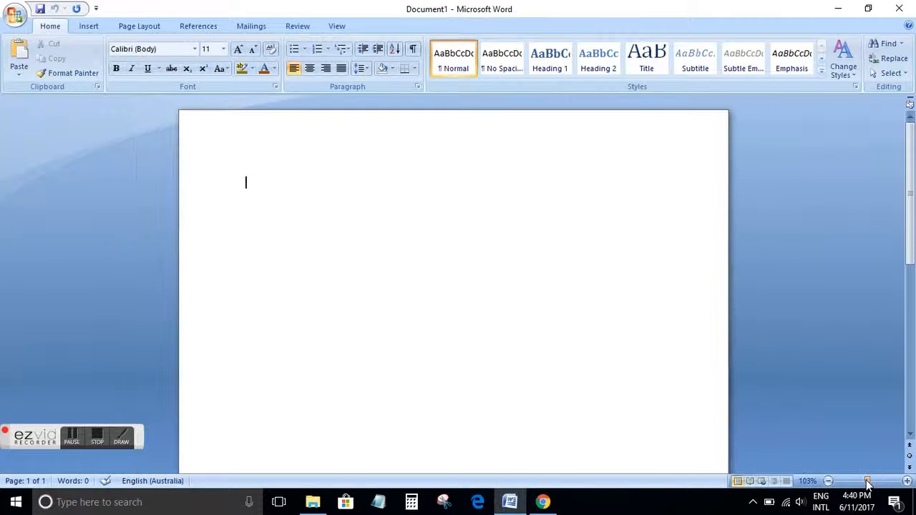
pyautogui.click(827, 480)
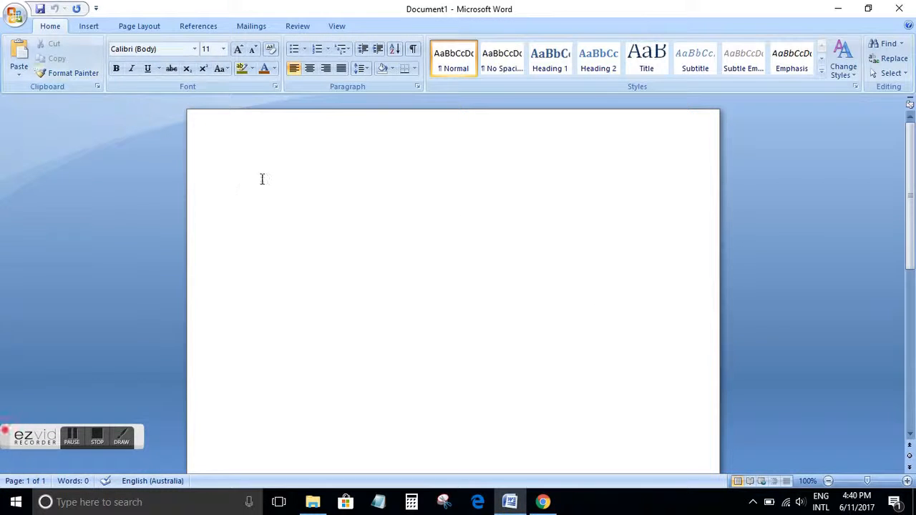
pyautogui.write('Kaveendra S')
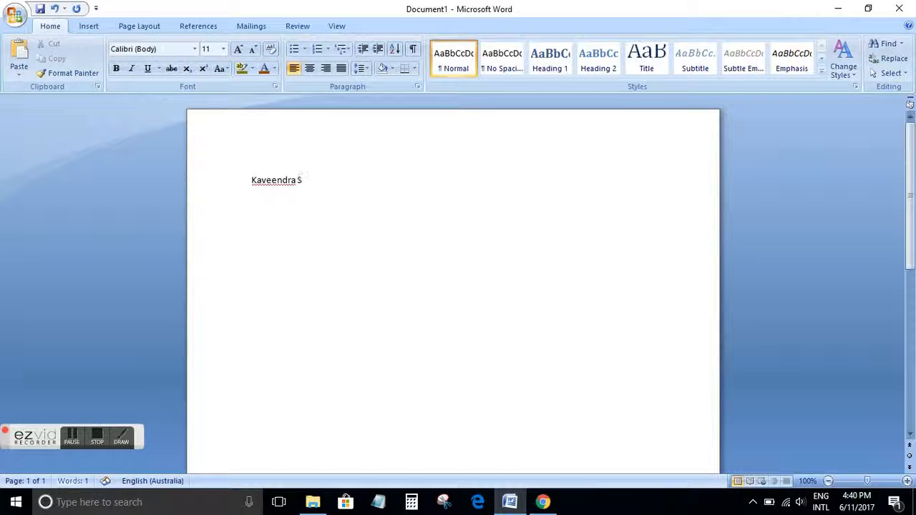
pyautogui.write('riwardhana')
pyautogui.press('Return')
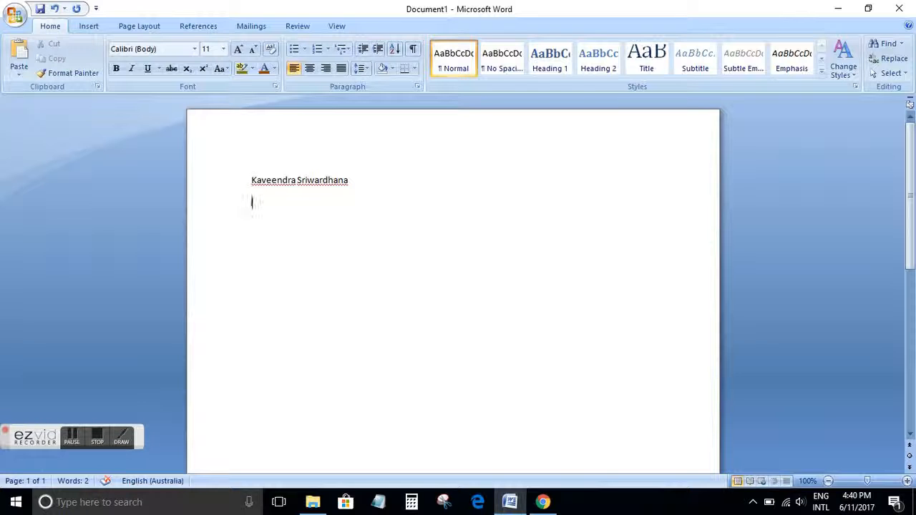
# Type Melbourne and Australia on the next two lines, ending with a new line
pyautogui.write('Melbourne ')
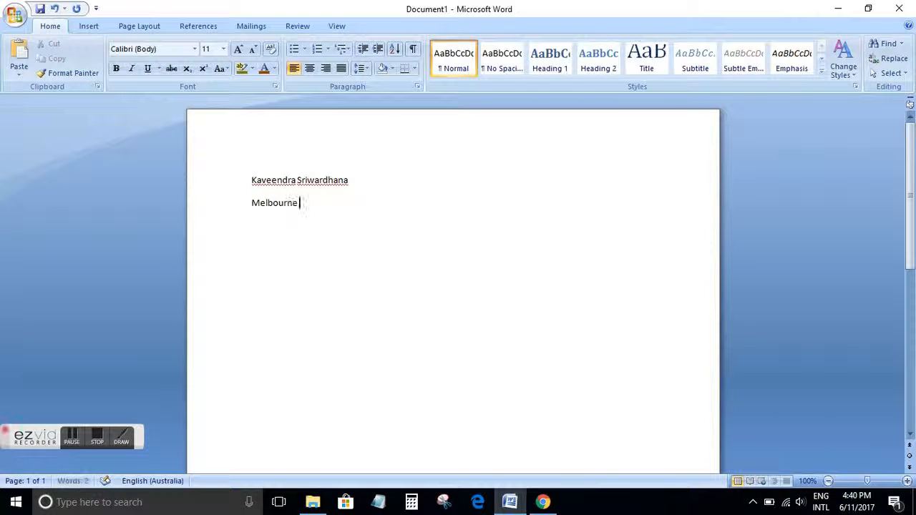
pyautogui.write('Austa')
pyautogui.press('BackSpace')
pyautogui.press('BackSpace')
pyautogui.write('t')
pyautogui.press('BackSpace')
pyautogui.press('BackSpace')
pyautogui.press('BackSpace')
pyautogui.press('BackSpace')
pyautogui.press('BackSpace')
pyautogui.press('Return')
pyautogui.write('Australia')
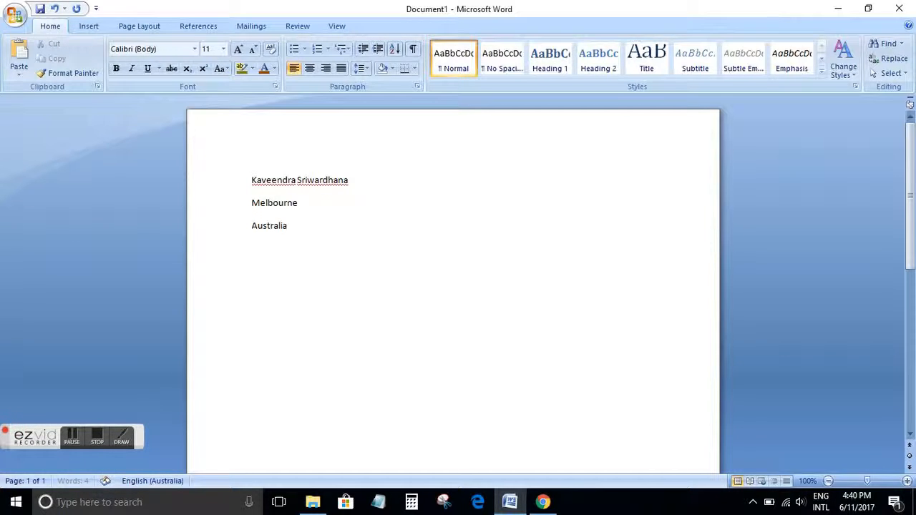
pyautogui.press('Return')
# Copy the name line and paste it on the new line below Australia
pyautogui.moveTo(249, 180); pyautogui.dragTo(327, 182)
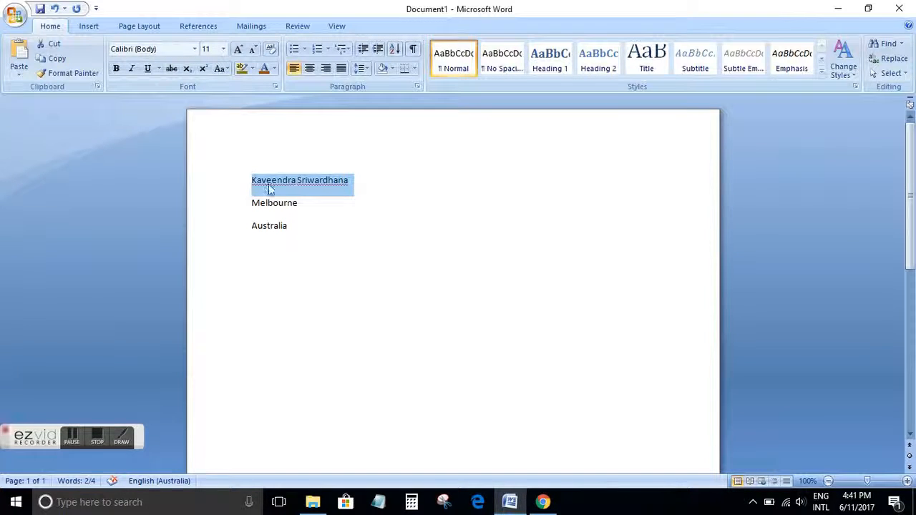
pyautogui.click(56, 60)
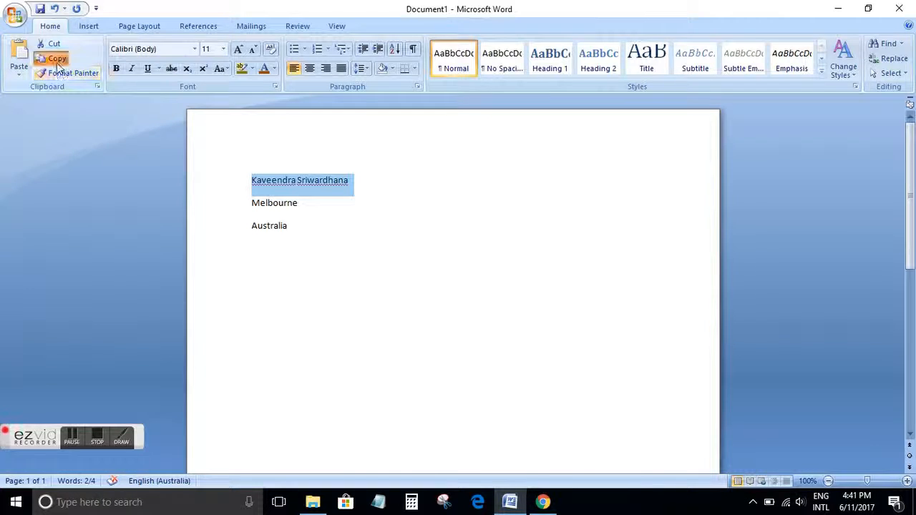
pyautogui.click(314, 228)
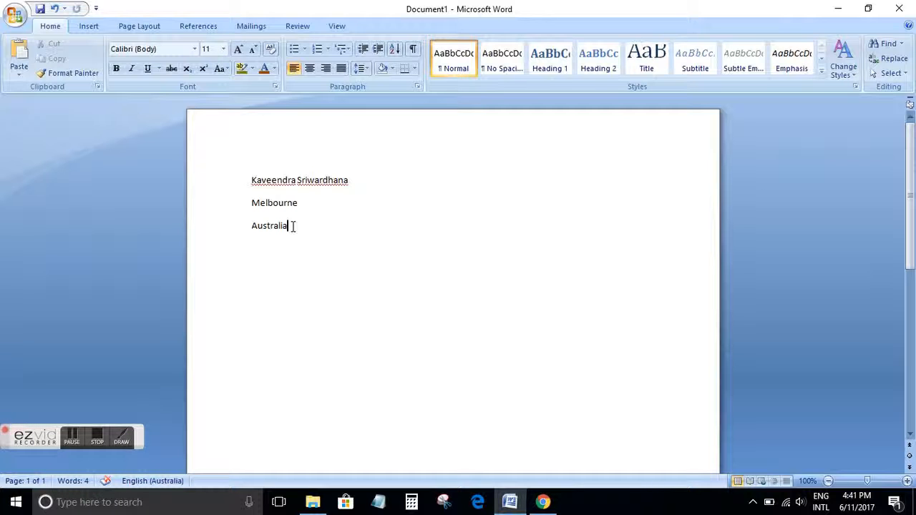
pyautogui.press('Return')
pyautogui.click(18, 68)
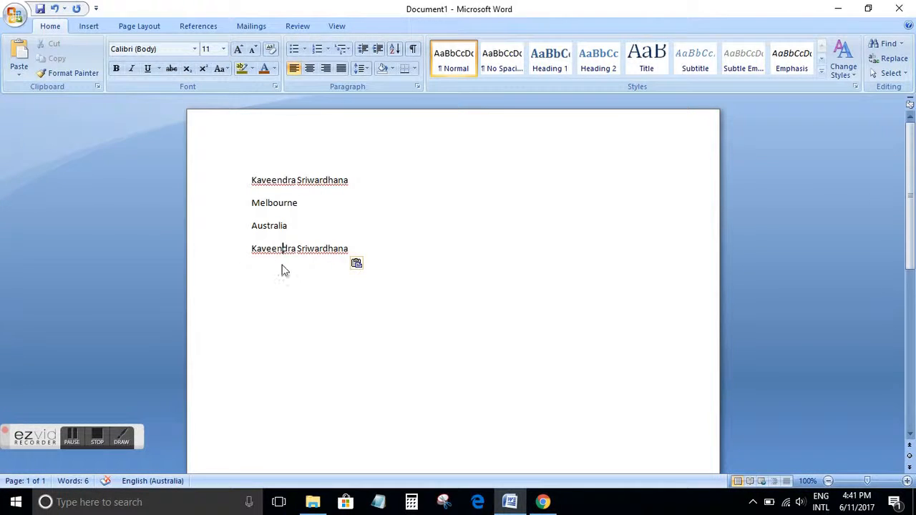
# Paste three more copies of the name, each on its own new line
pyautogui.press('Menu')
pyautogui.click(261, 268)
pyautogui.rightClick(260, 268)
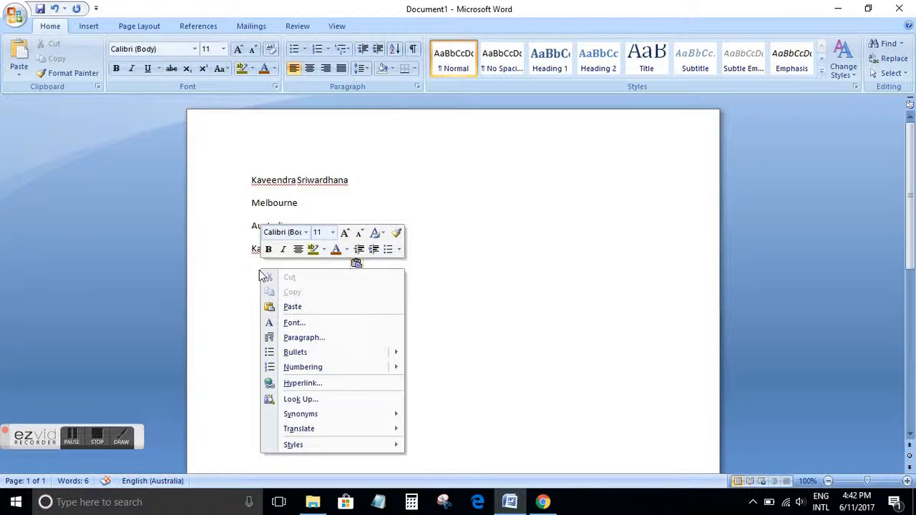
pyautogui.click(285, 309)
pyautogui.rightClick(285, 313)
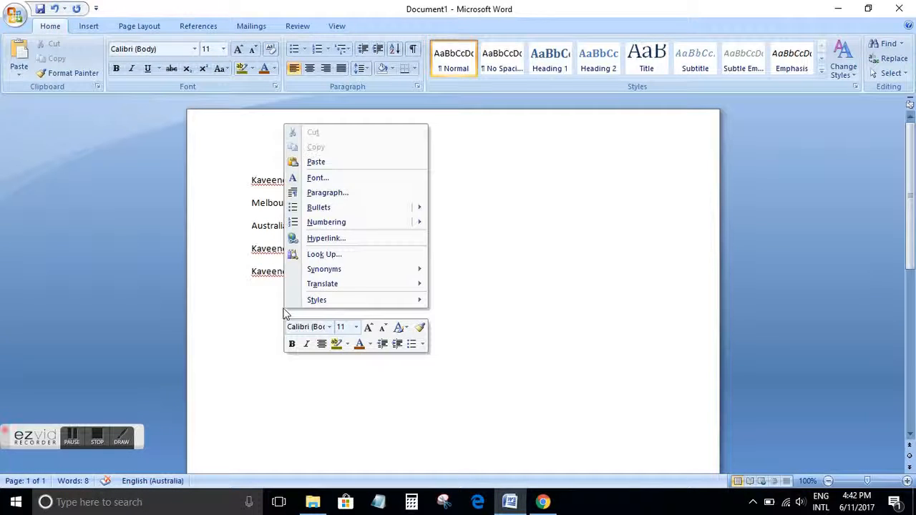
pyautogui.click(313, 162)
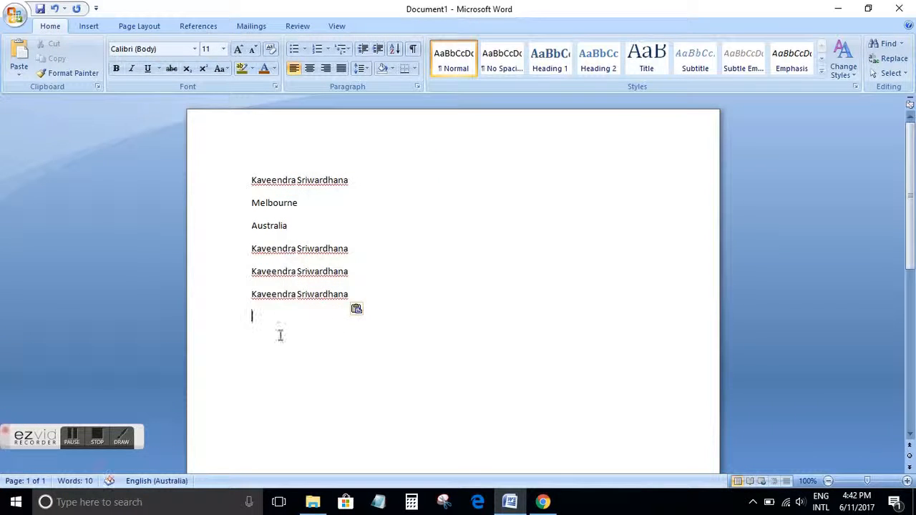
pyautogui.rightClick(272, 307)
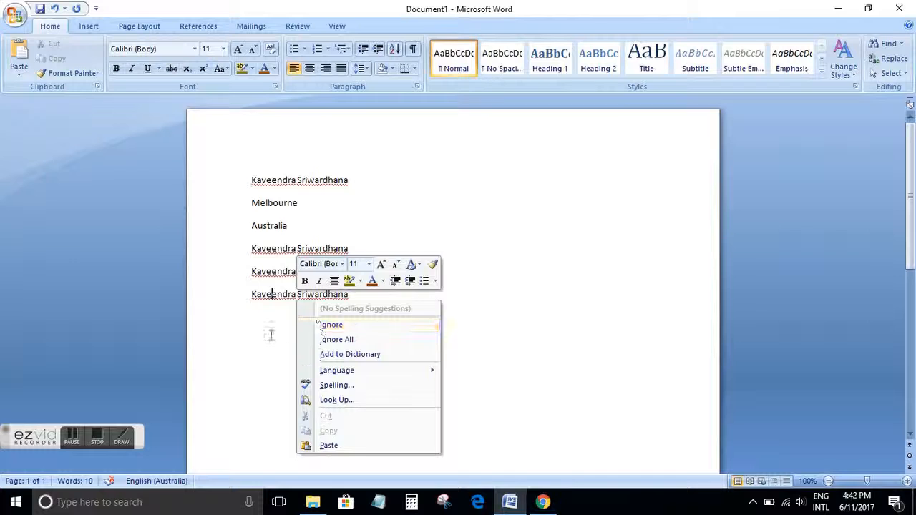
pyautogui.click(265, 315)
pyautogui.click(265, 314)
pyautogui.rightClick(265, 315)
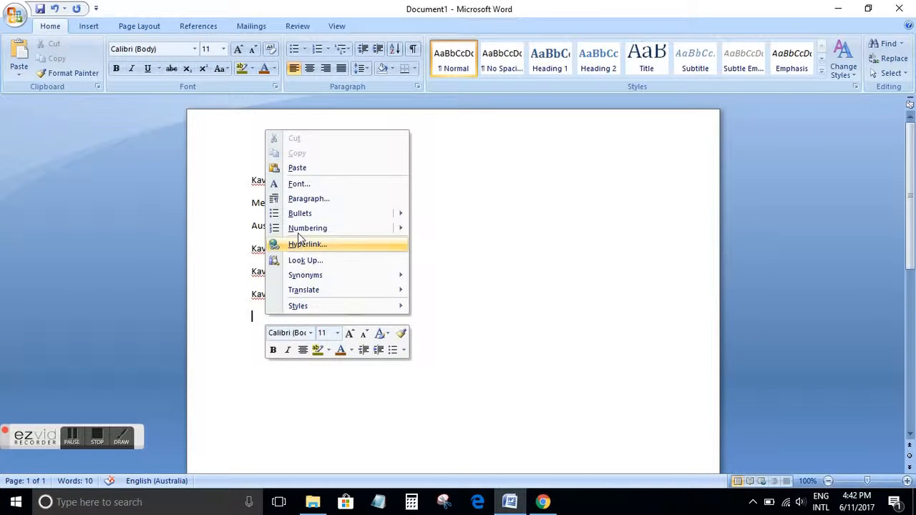
pyautogui.click(296, 167)
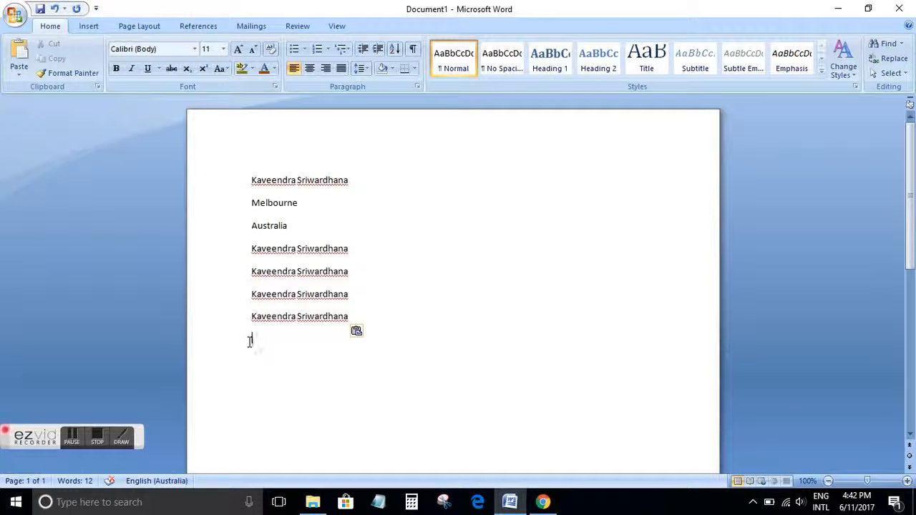
# Paste one further copy of the name on the empty line below the others
pyautogui.rightClick(330, 295)
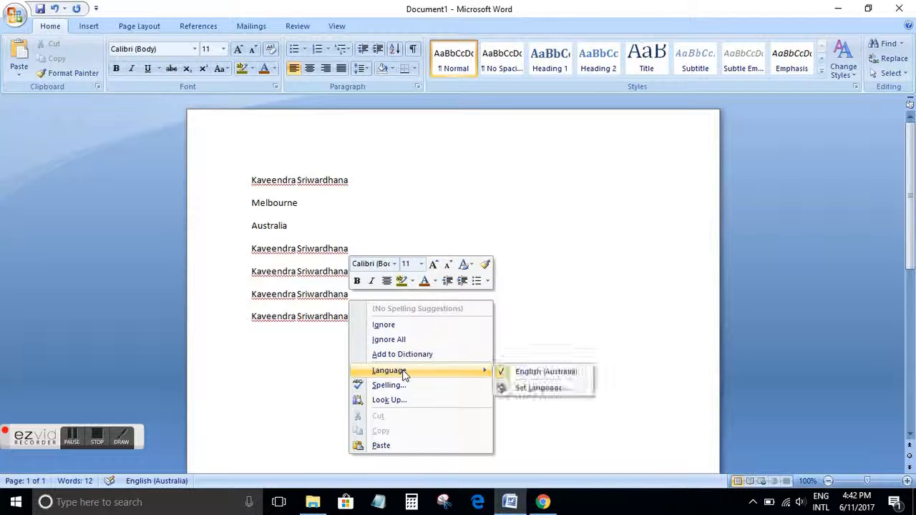
pyautogui.click(292, 389)
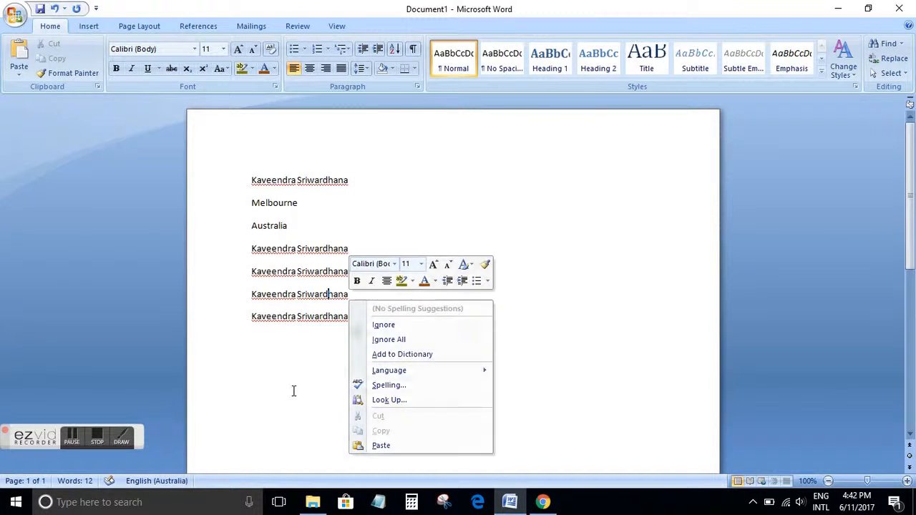
pyautogui.rightClick(259, 344)
pyautogui.click(254, 344)
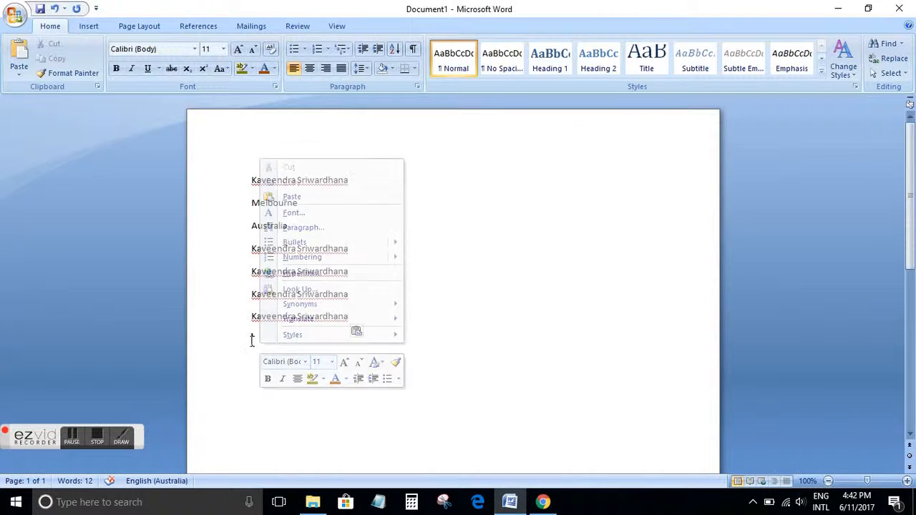
pyautogui.rightClick(252, 346)
pyautogui.click(238, 343)
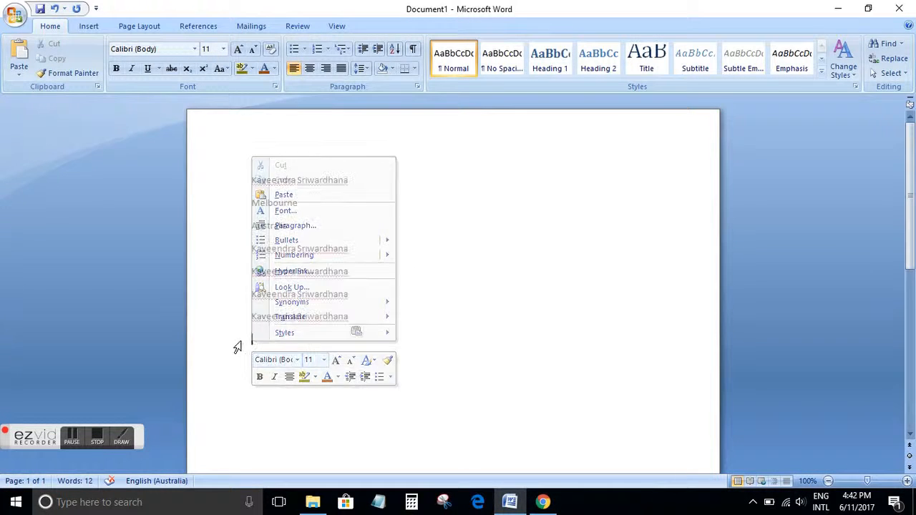
pyautogui.rightClick(268, 338)
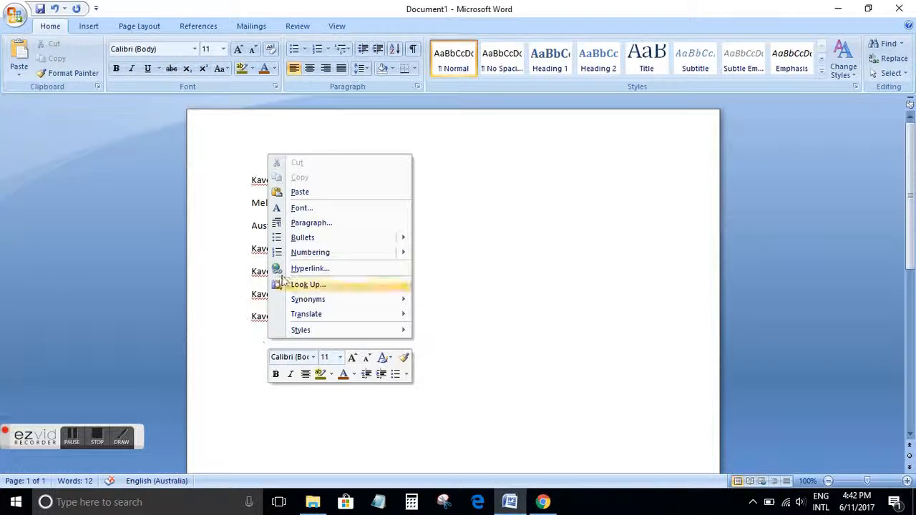
pyautogui.click(307, 191)
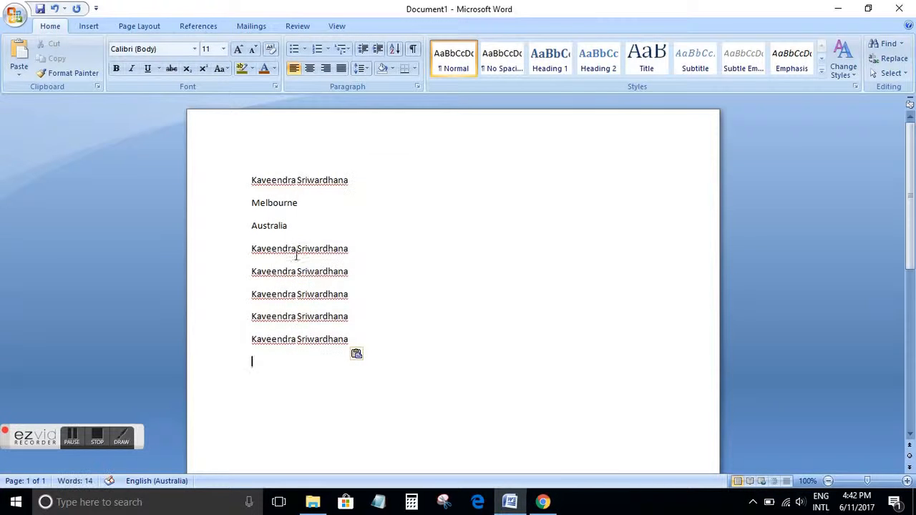
pyautogui.rightClick(278, 248)
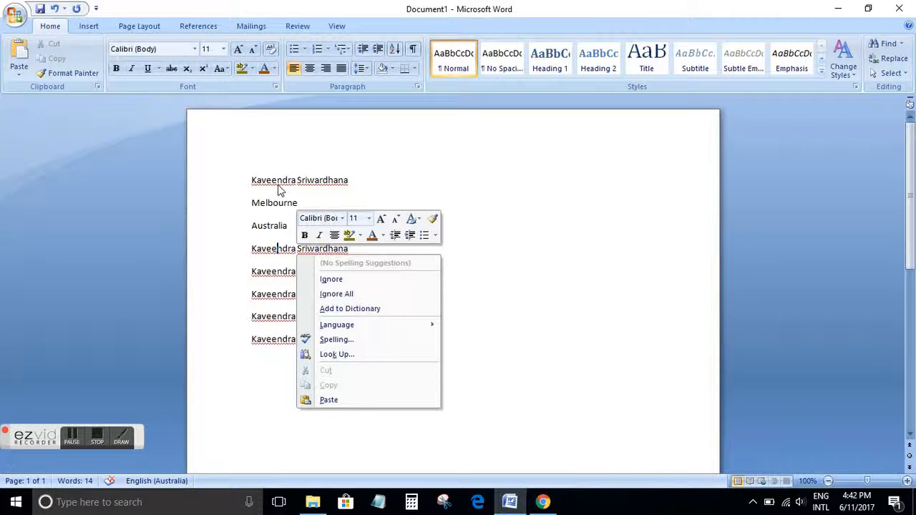
pyautogui.click(376, 176)
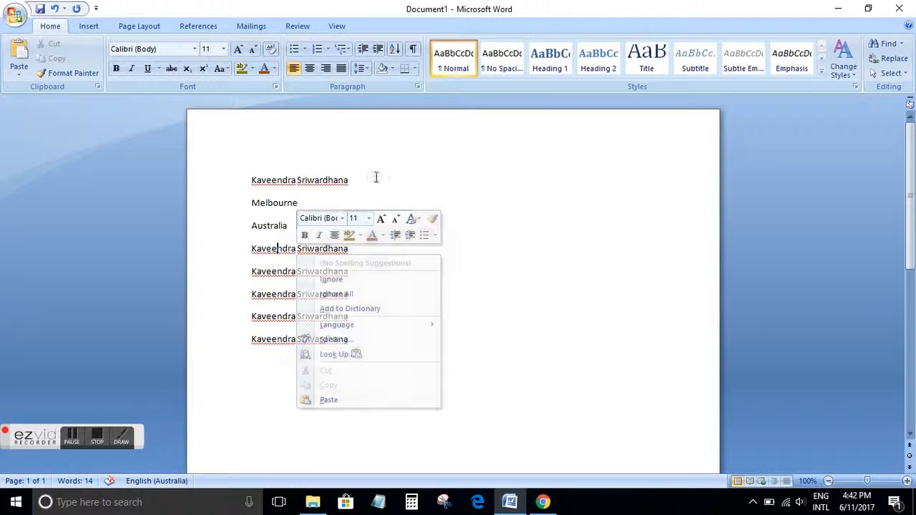
pyautogui.rightClick(286, 180)
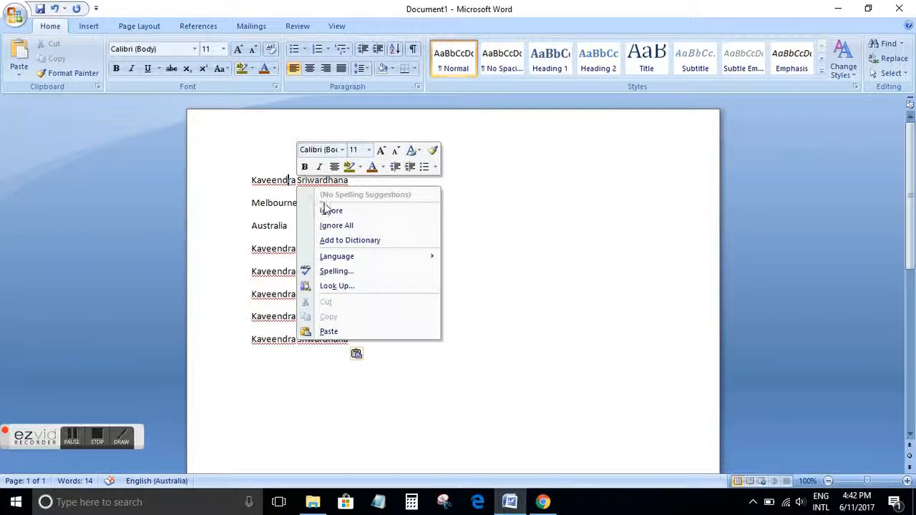
pyautogui.click(237, 204)
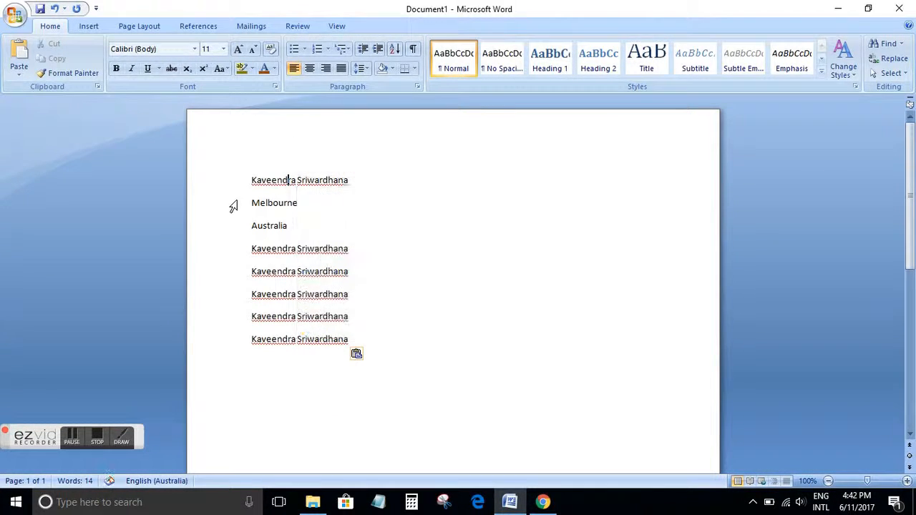
# Ignore the spelling flags on both words of the name in the first line and the first pasted copy
pyautogui.rightClick(275, 254)
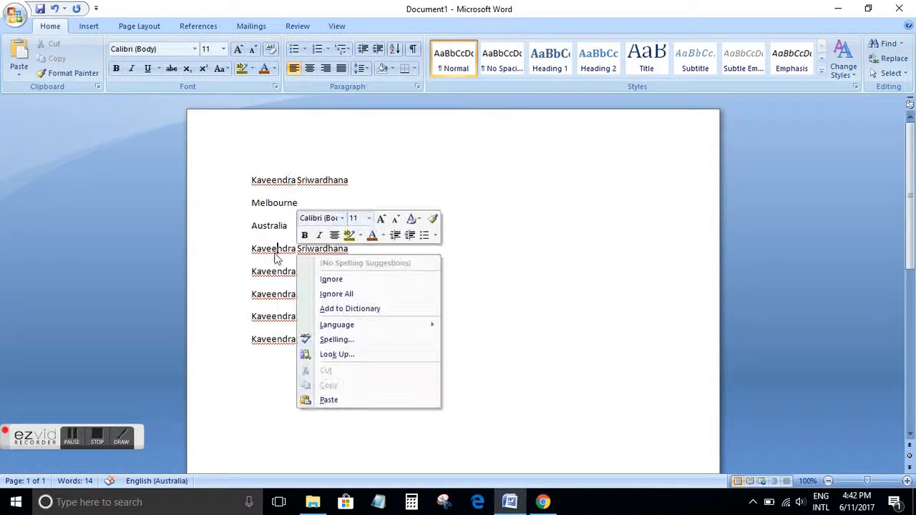
pyautogui.click(309, 279)
pyautogui.rightClick(320, 253)
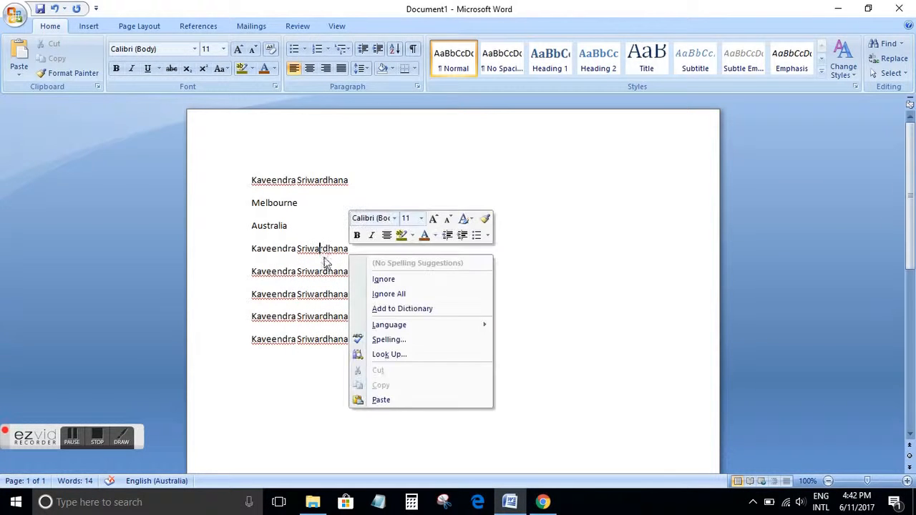
pyautogui.click(362, 280)
pyautogui.rightClick(320, 180)
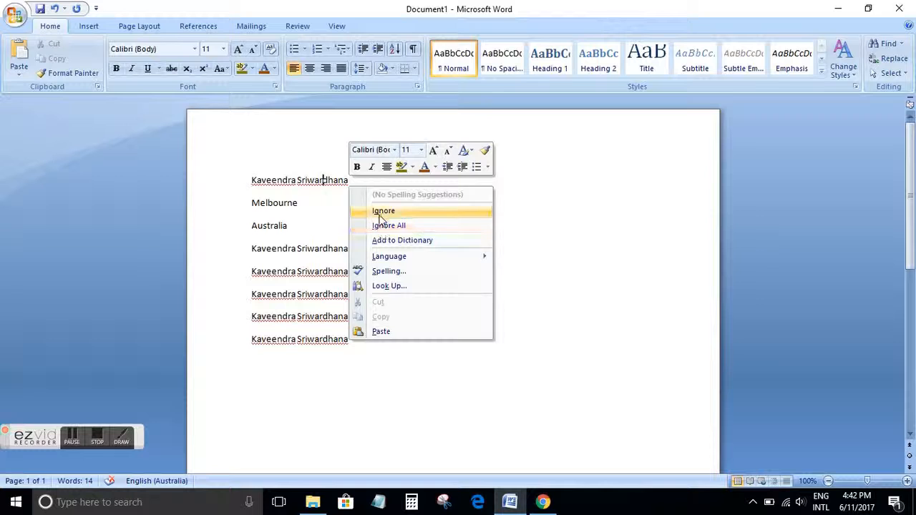
pyautogui.click(383, 211)
pyautogui.rightClick(282, 188)
pyautogui.click(331, 210)
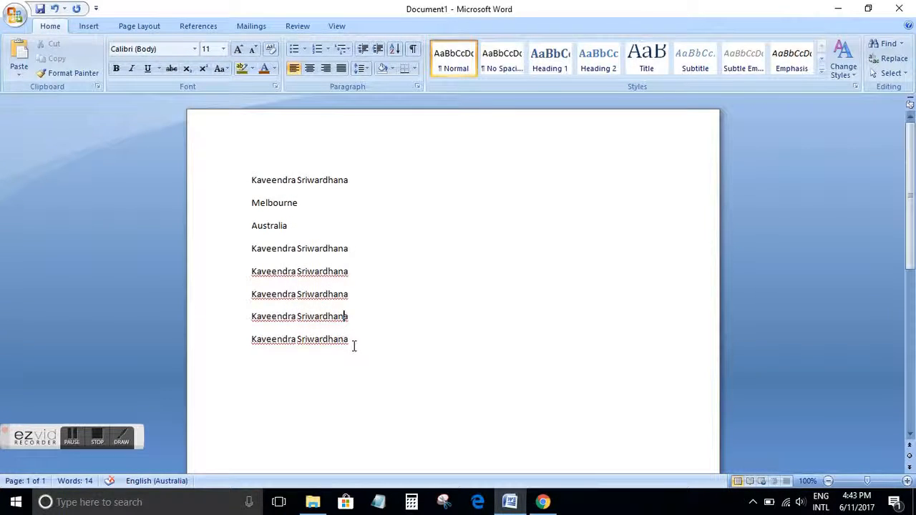
# Delete the last four copies of the name
pyautogui.moveTo(346, 342); pyautogui.dragTo(239, 286)
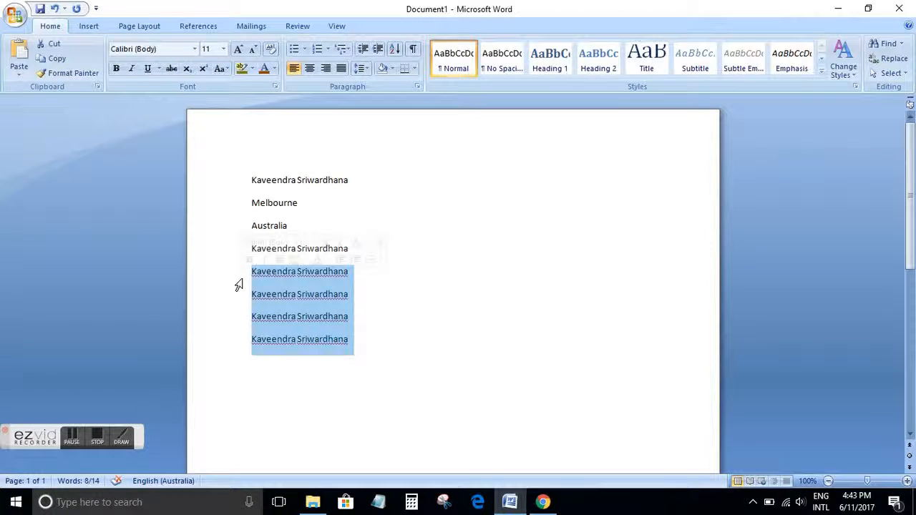
pyautogui.press('Delete')
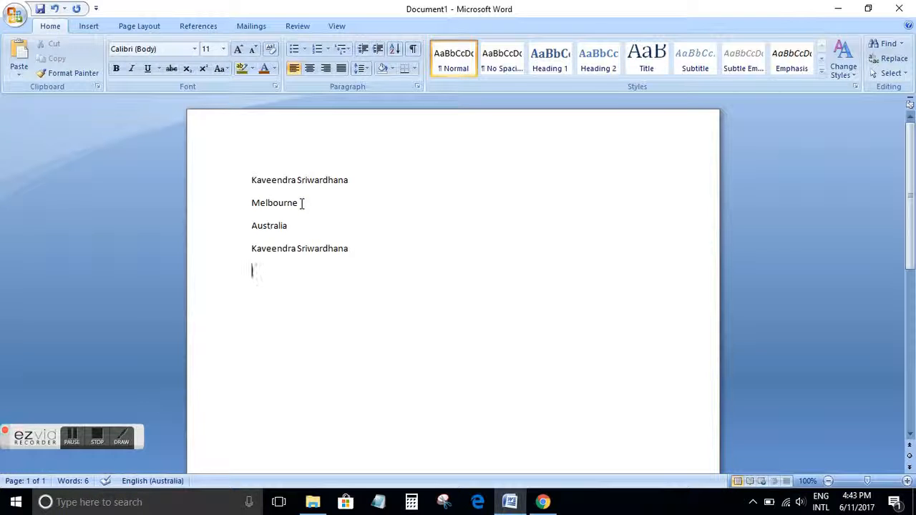
# Cut the Melbourne line
pyautogui.moveTo(301, 203); pyautogui.dragTo(235, 207)
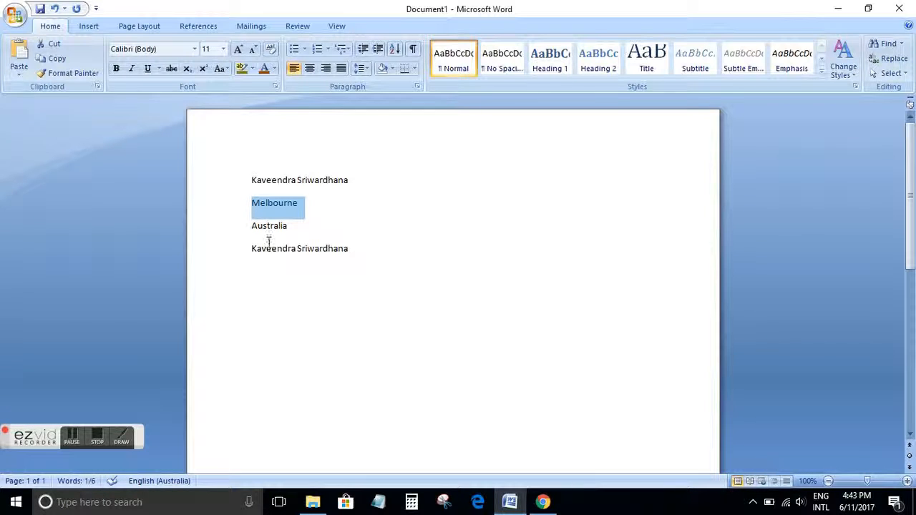
pyautogui.click(320, 270)
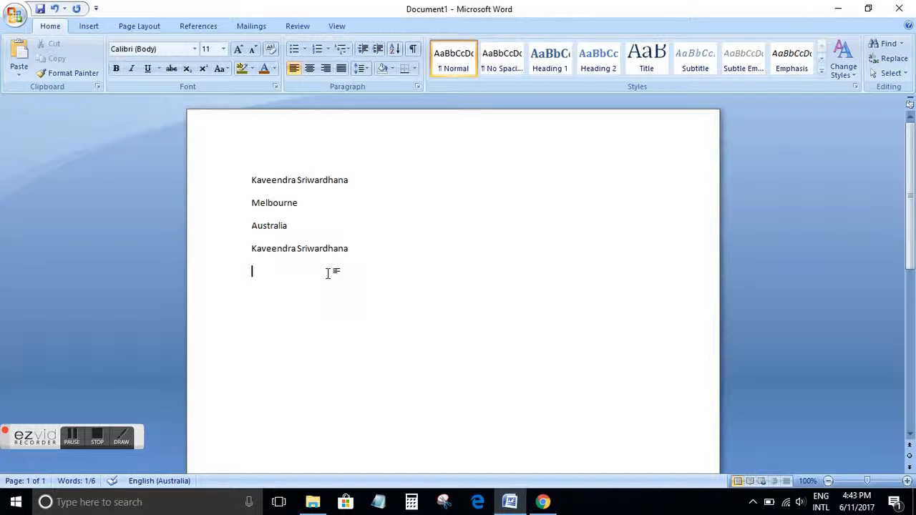
pyautogui.moveTo(310, 202); pyautogui.dragTo(248, 200)
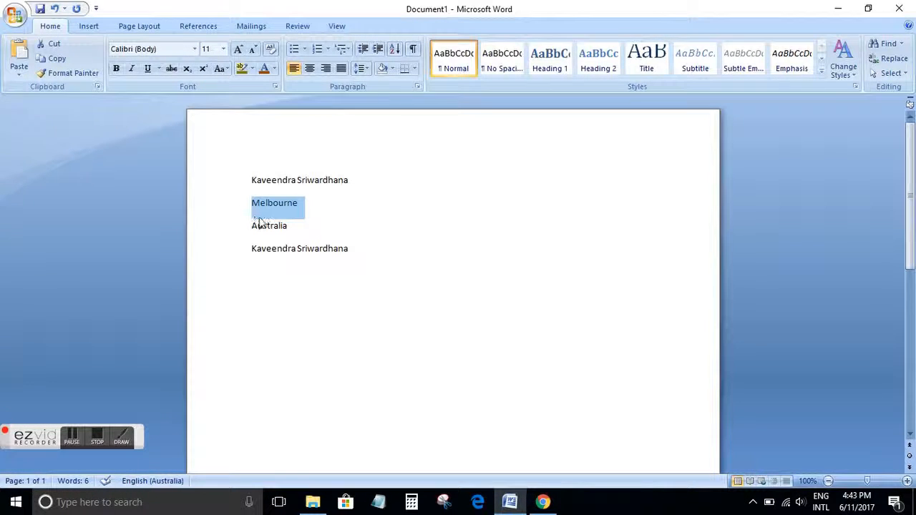
pyautogui.moveTo(386, 194)
pyautogui.click(312, 206)
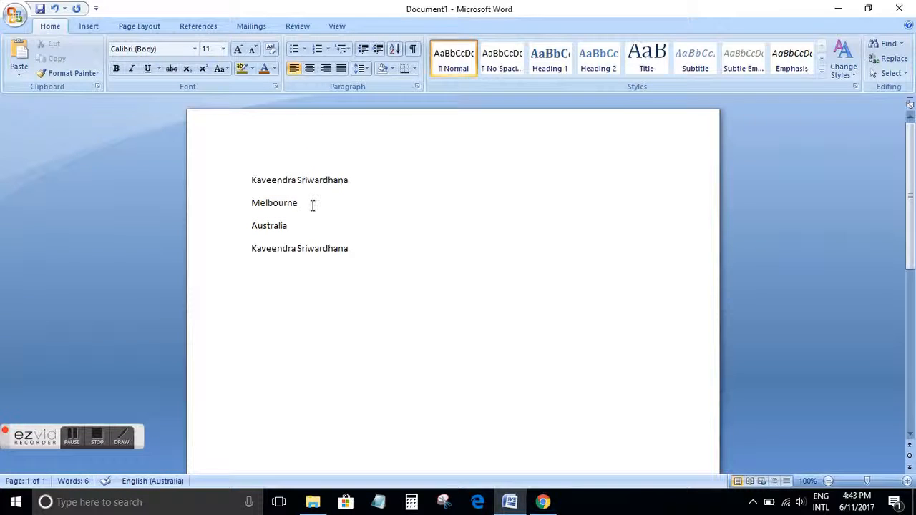
pyautogui.moveTo(312, 206); pyautogui.dragTo(253, 206)
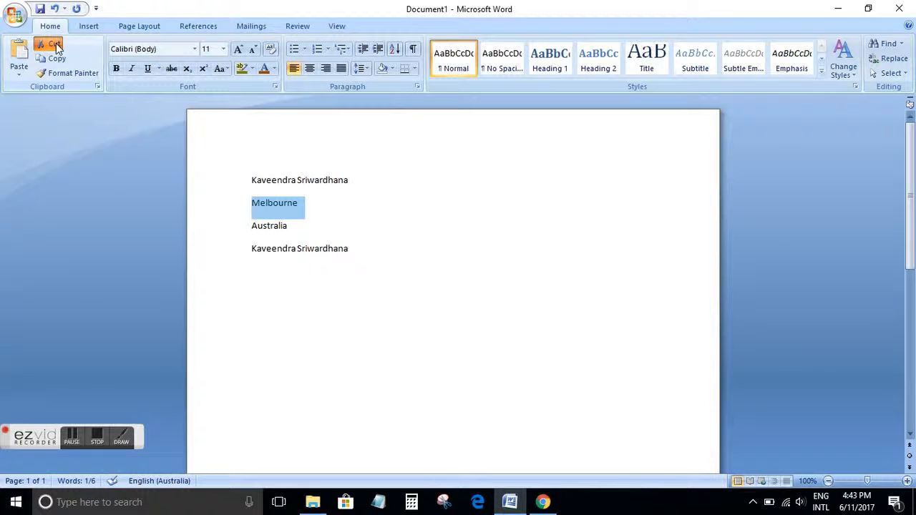
pyautogui.click(55, 45)
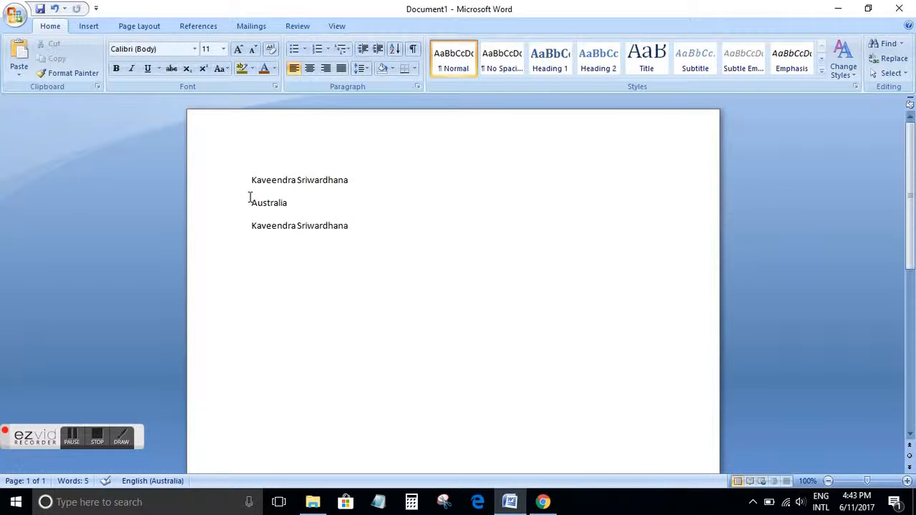
# Paste Melbourne on the empty line below the remaining name copy
pyautogui.click(280, 258)
pyautogui.rightClick(259, 252)
pyautogui.click(247, 258)
pyautogui.rightClick(248, 257)
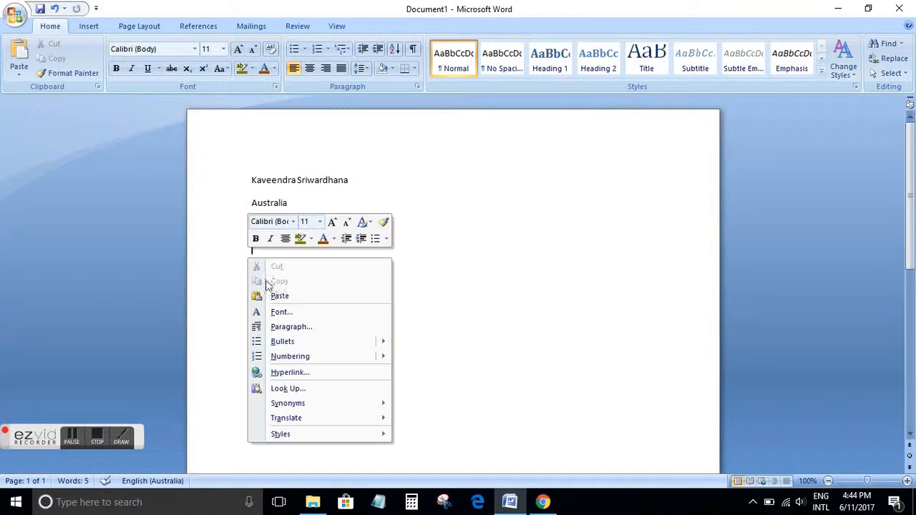
pyautogui.click(270, 296)
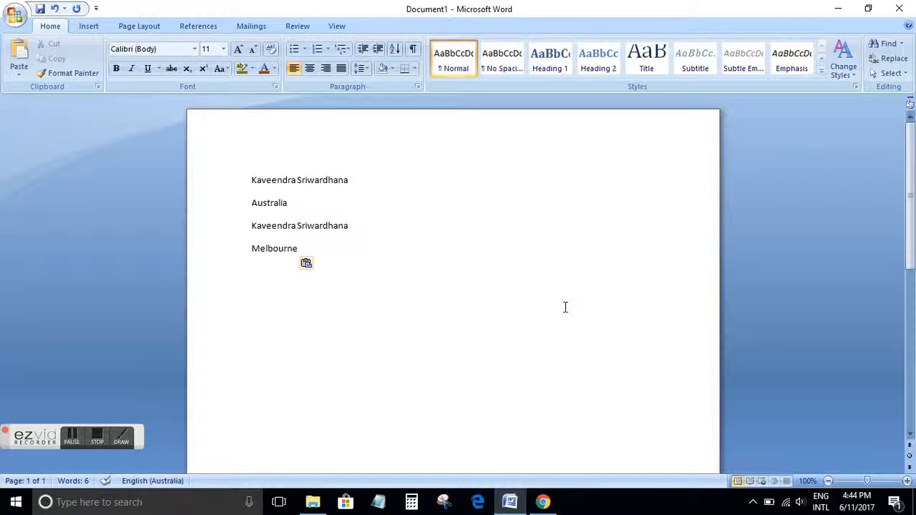
# Paste three more copies of Melbourne, each on its own new line
pyautogui.hotkey('ctrl', 'v')
pyautogui.hotkey('ctrl', 'v')
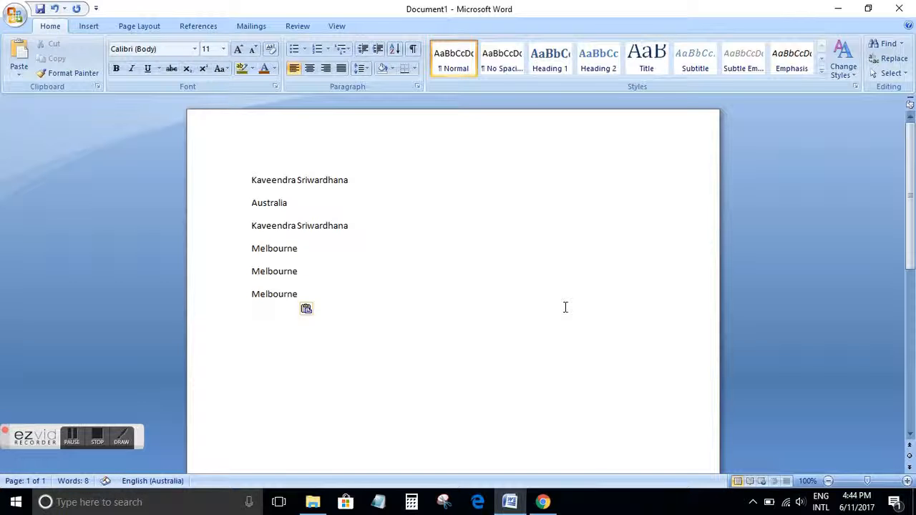
pyautogui.hotkey('ctrl', 'v')
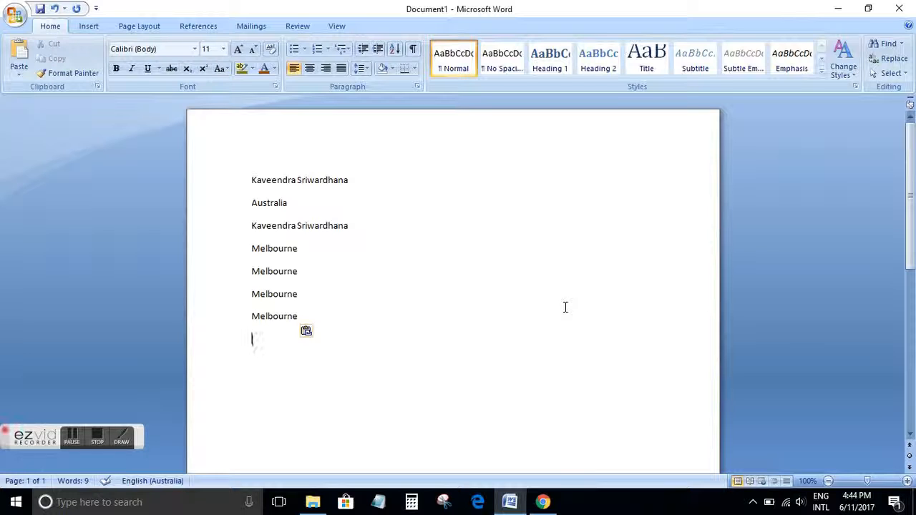
# Select all the text in the document and delete it
pyautogui.click(323, 316)
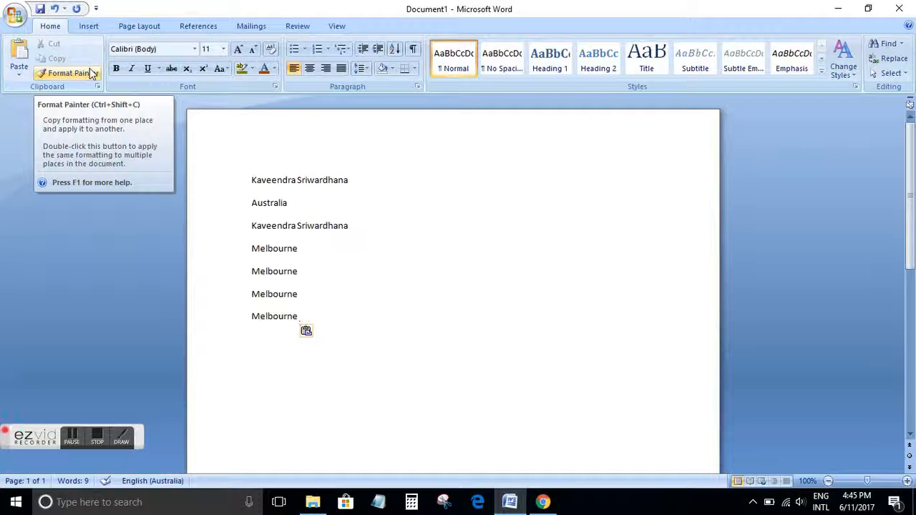
pyautogui.click(69, 293)
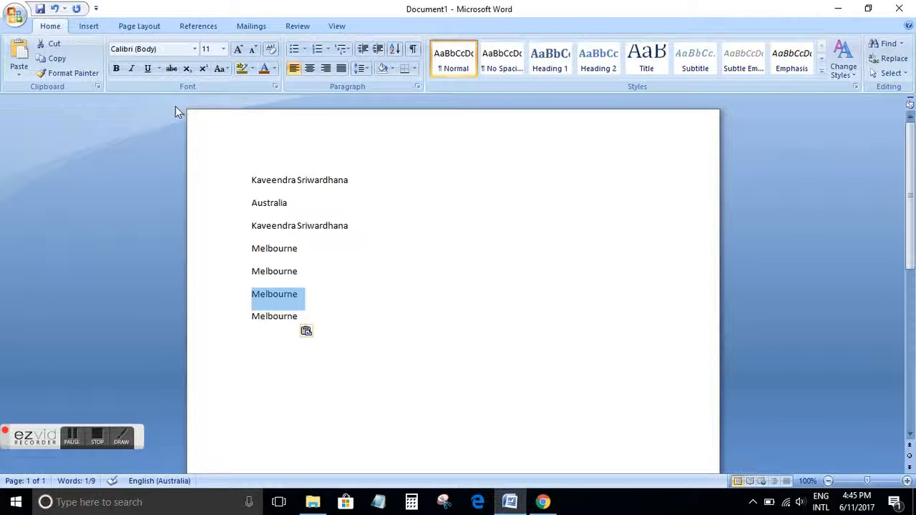
pyautogui.click(357, 299)
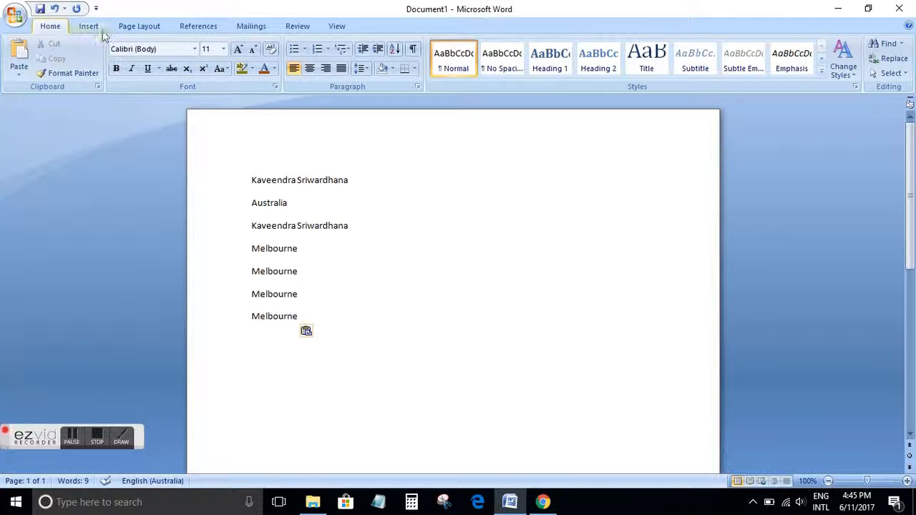
pyautogui.click(372, 323)
pyautogui.moveTo(318, 323); pyautogui.dragTo(227, 188)
pyautogui.click(226, 189)
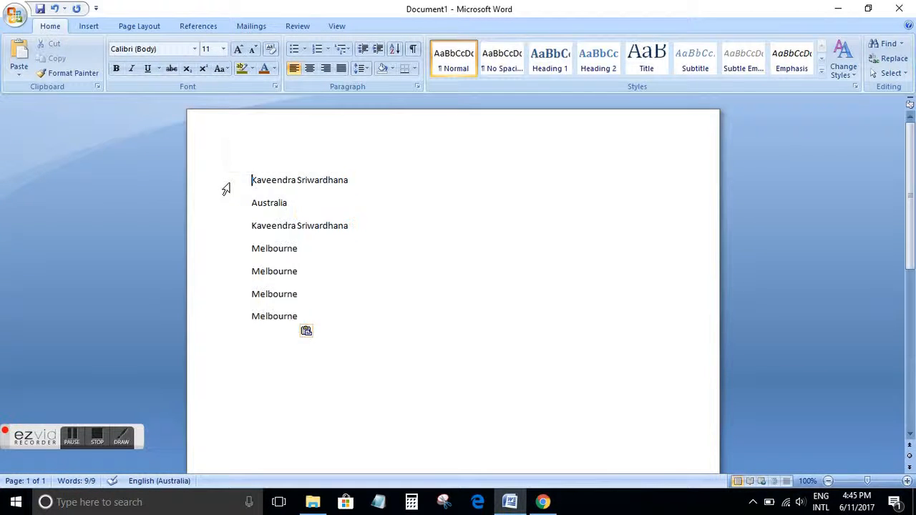
pyautogui.moveTo(351, 317); pyautogui.dragTo(216, 200)
pyautogui.press('Delete')
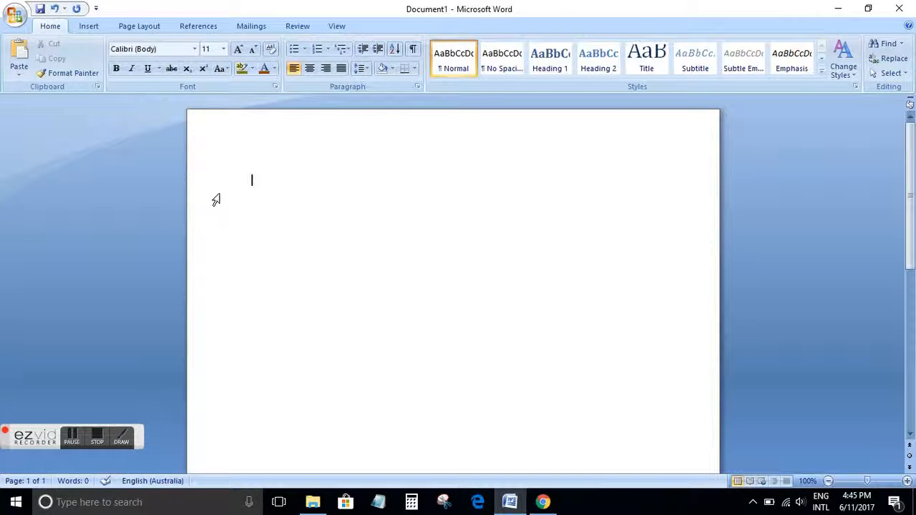
# Type the sentence 'Hi My name is' with the first name, followed by '. I lived in Australia', and start a new line
pyautogui.write('Hi My name is Kaveendra.')
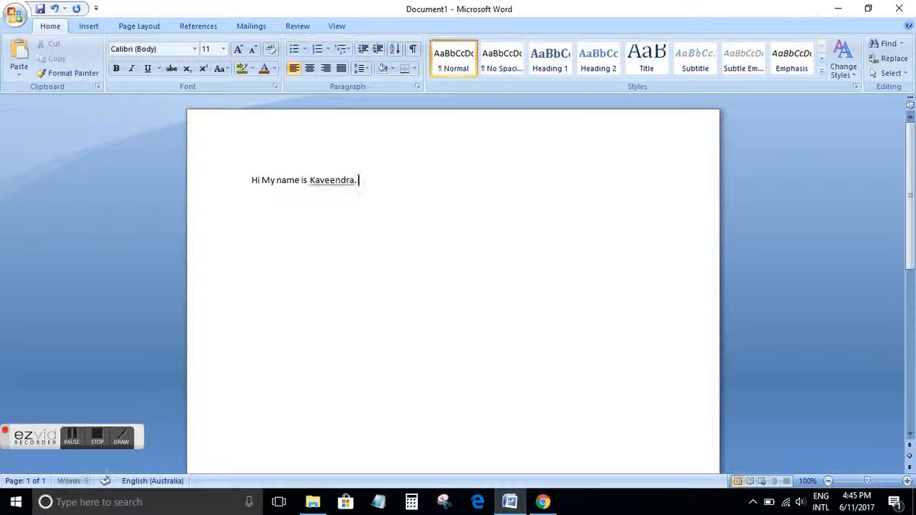
pyautogui.write(' I lived in Australia')
pyautogui.press('Return')
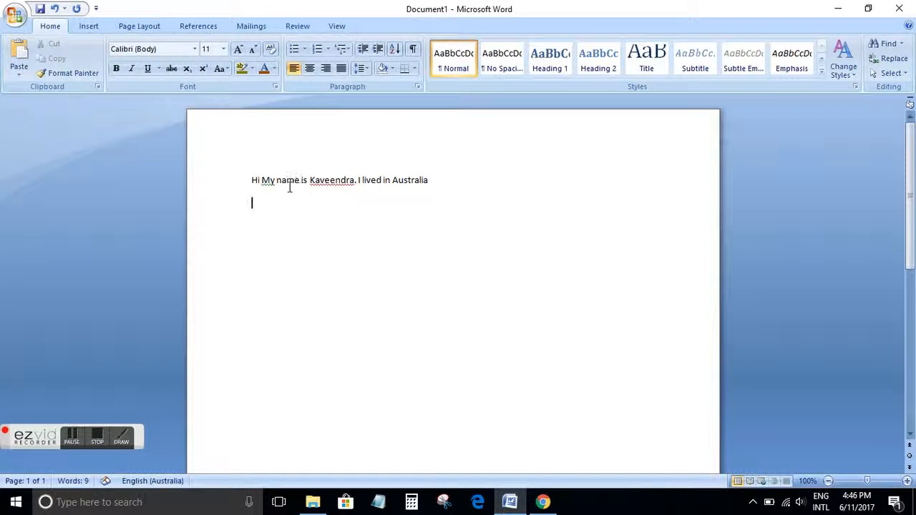
# Correct 'My' to lowercase and ignore the spelling flag on the first name
pyautogui.rightClick(271, 182)
pyautogui.click(296, 200)
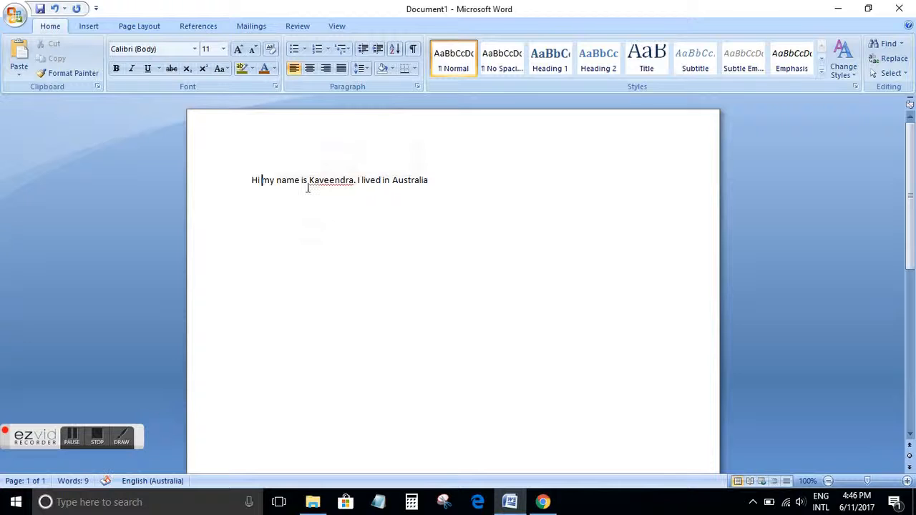
pyautogui.rightClick(326, 184)
pyautogui.click(388, 211)
# Select the sentence and change its font to Book Antiqua at size 16
pyautogui.moveTo(252, 180); pyautogui.dragTo(420, 176)
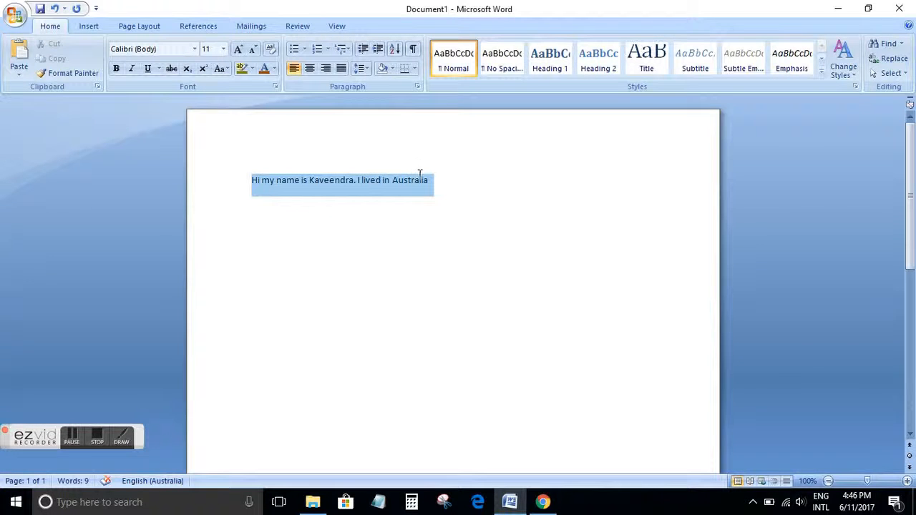
pyautogui.click(195, 48)
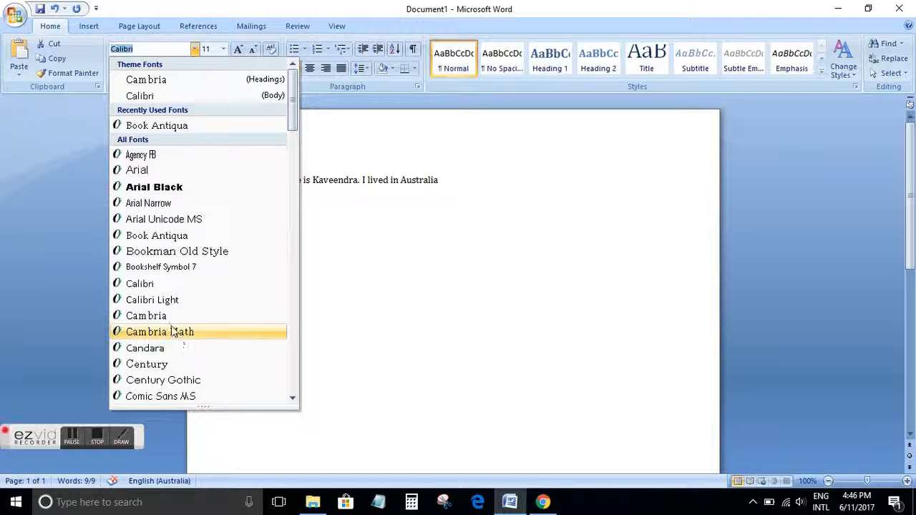
pyautogui.click(153, 237)
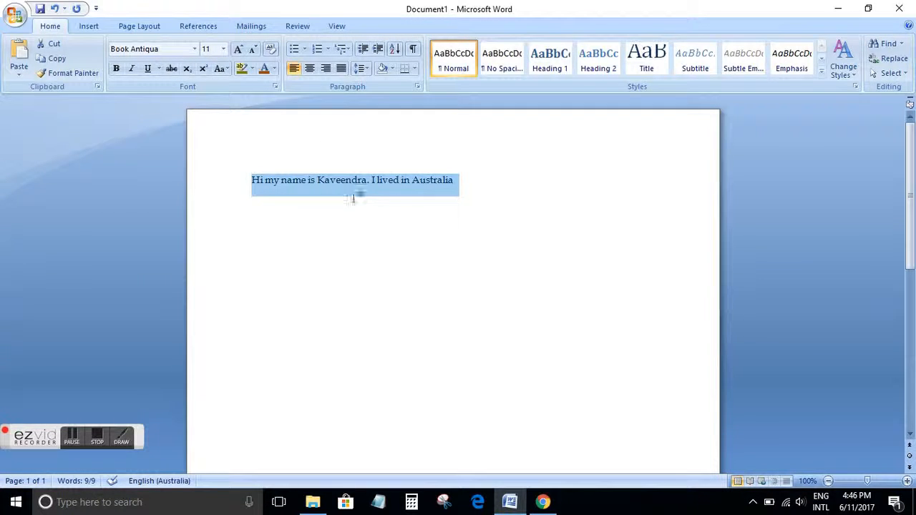
pyautogui.click(224, 50)
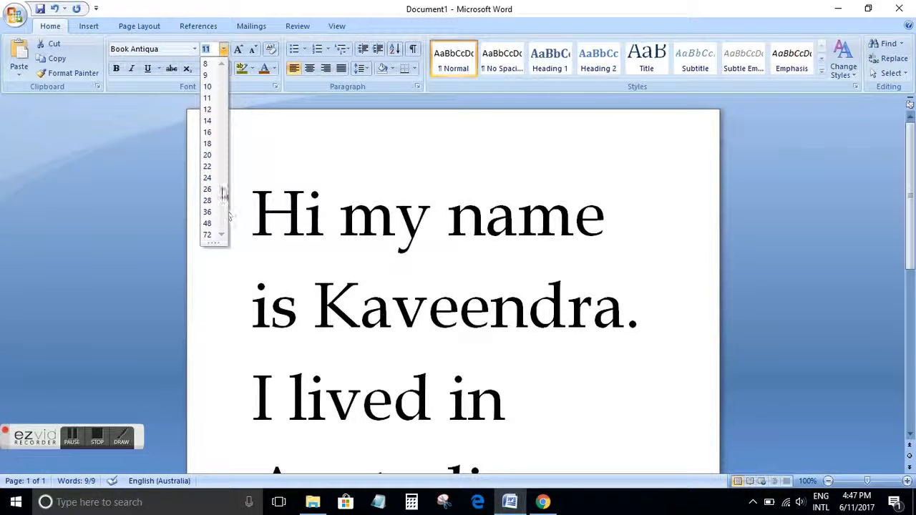
pyautogui.click(208, 132)
pyautogui.rightClick(365, 186)
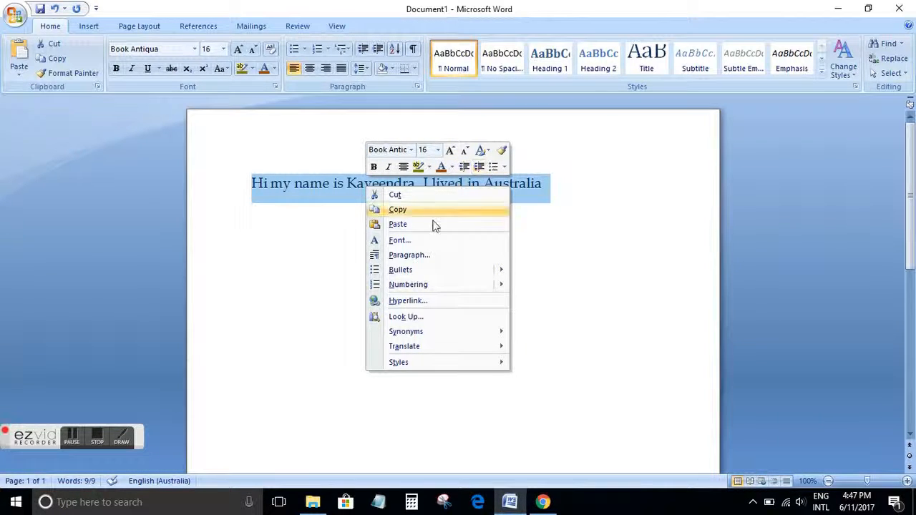
pyautogui.moveTo(444, 285)
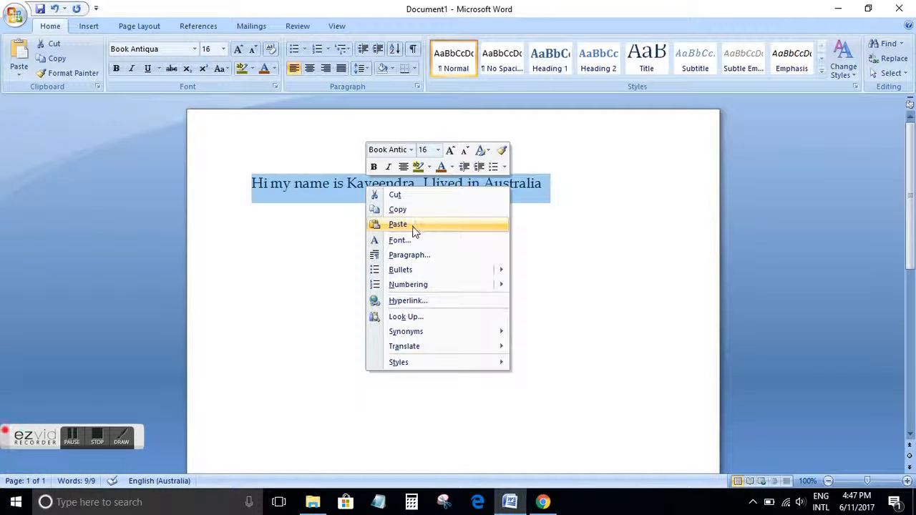
pyautogui.click(321, 216)
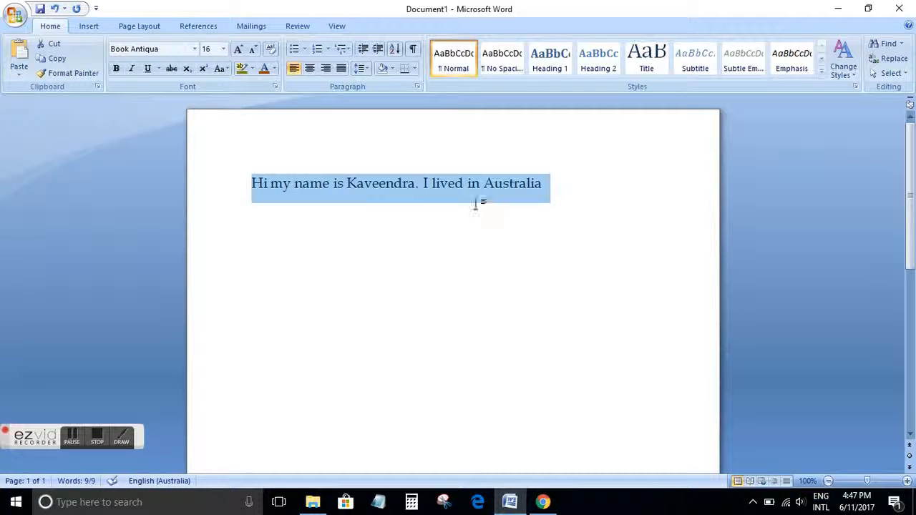
# Reselect the sentence and grow its font size step by step to 22
pyautogui.click(367, 150)
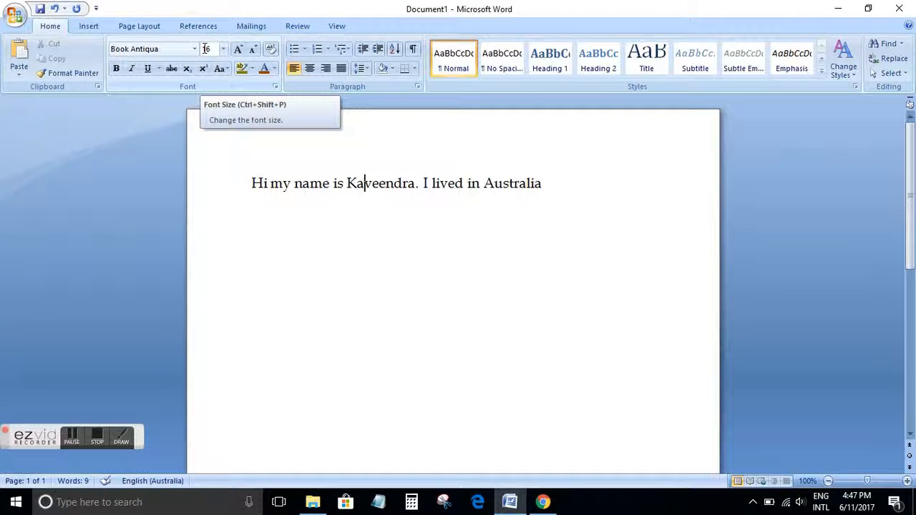
pyautogui.click(278, 208)
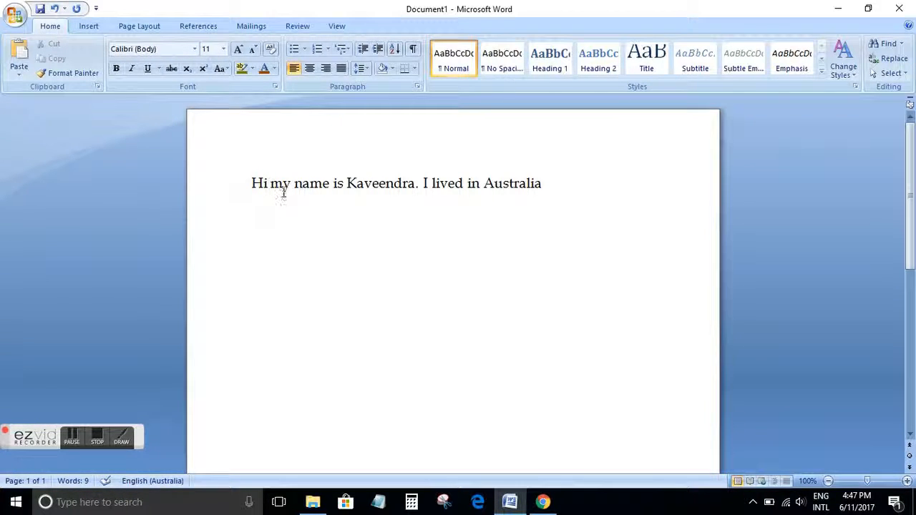
pyautogui.moveTo(251, 183); pyautogui.dragTo(550, 185)
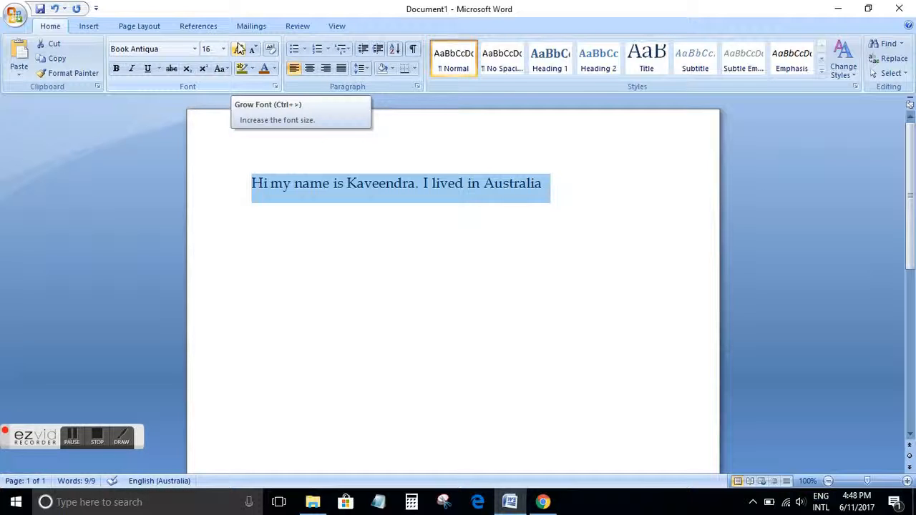
pyautogui.click(239, 48)
pyautogui.click(239, 48)
pyautogui.click(239, 48)
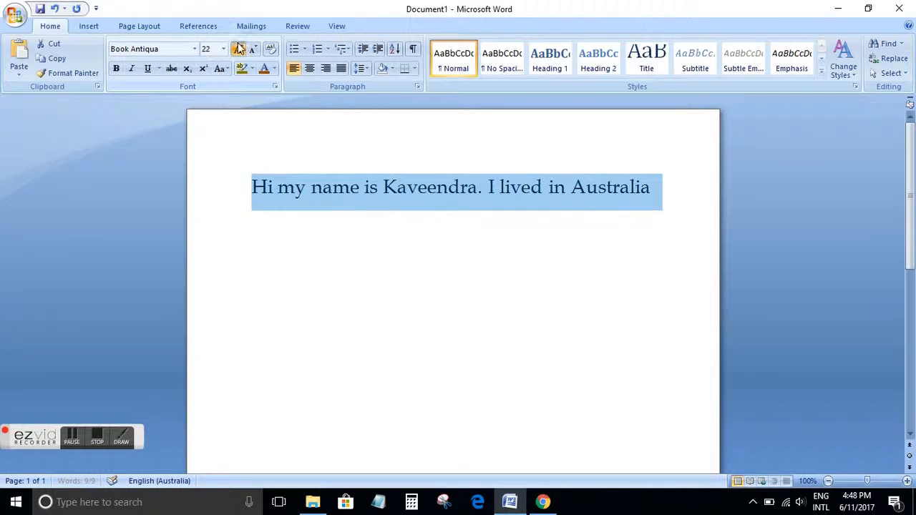
# Shrink the sentence's font size step by step to 12
pyautogui.click(239, 48)
pyautogui.click(254, 48)
pyautogui.click(254, 48)
pyautogui.click(255, 48)
pyautogui.click(255, 48)
pyautogui.click(255, 48)
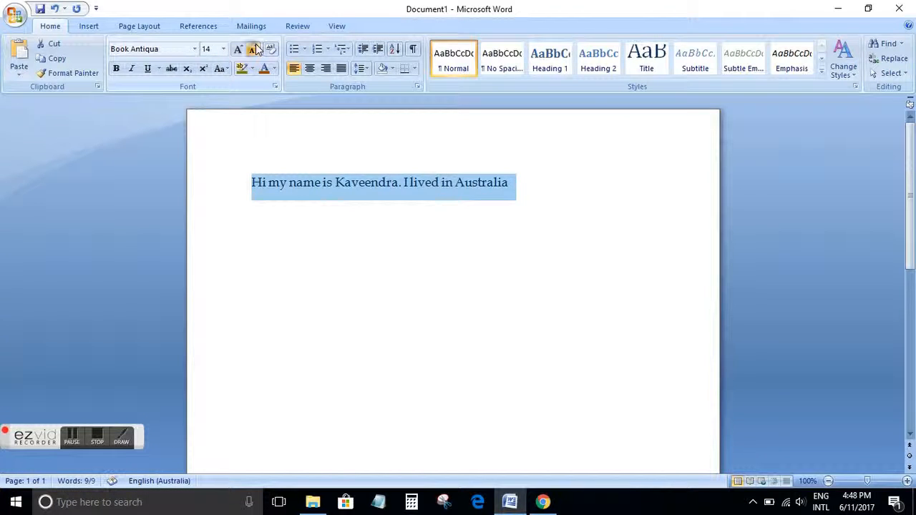
pyautogui.click(255, 48)
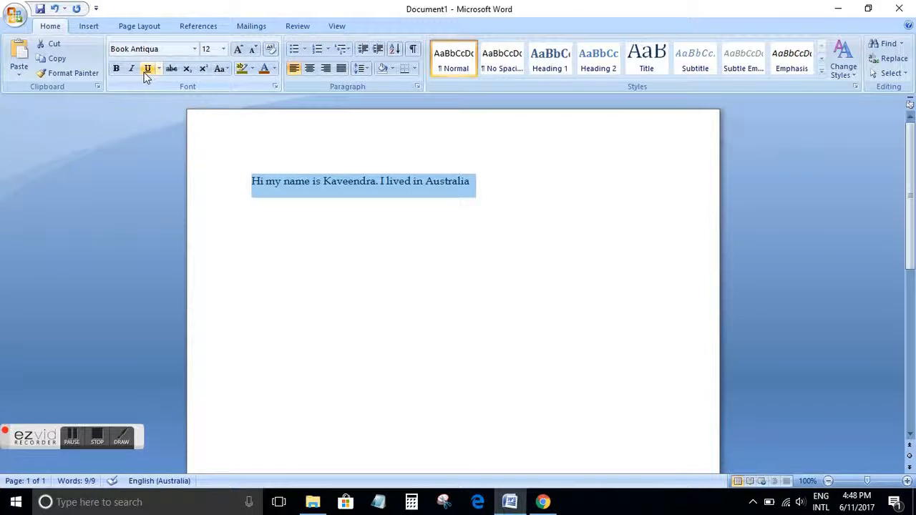
# Reselect the sentence and make it bold
pyautogui.click(292, 225)
pyautogui.moveTo(482, 184); pyautogui.dragTo(254, 172)
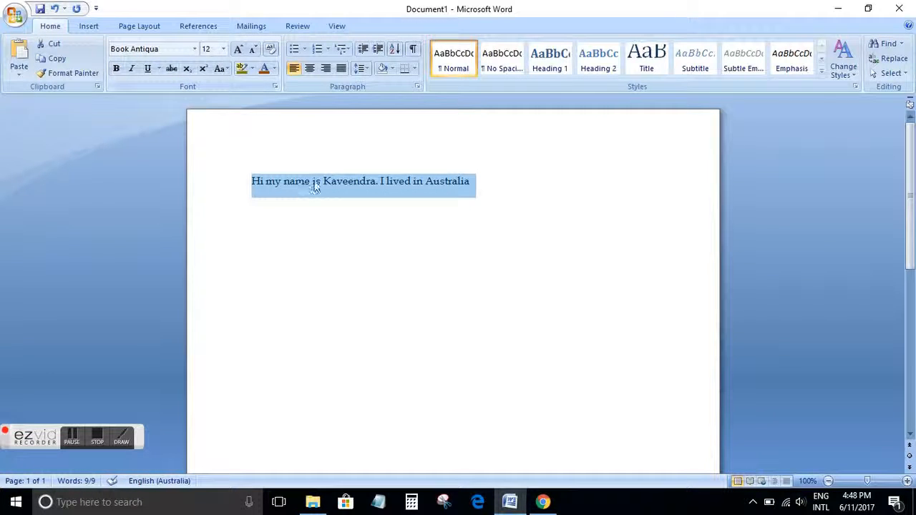
pyautogui.click(115, 68)
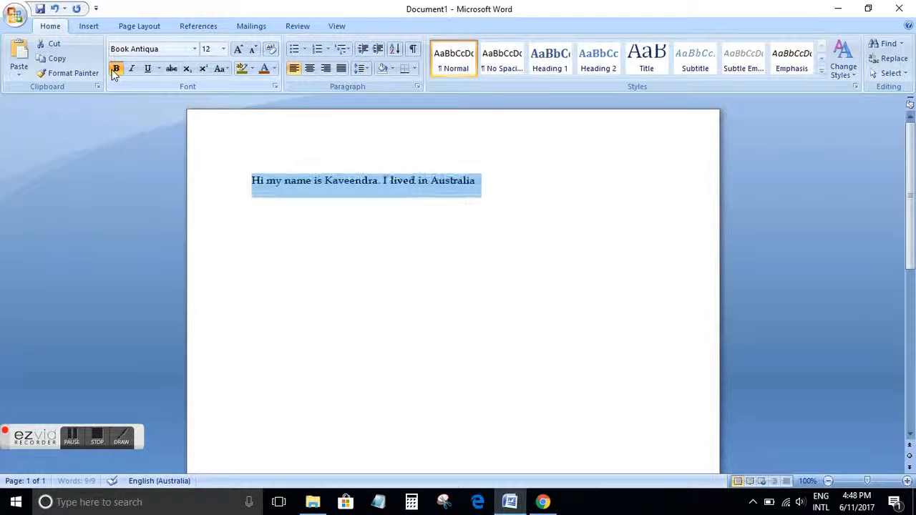
# Reselect the sentence, remove bold and apply italic
pyautogui.click(376, 214)
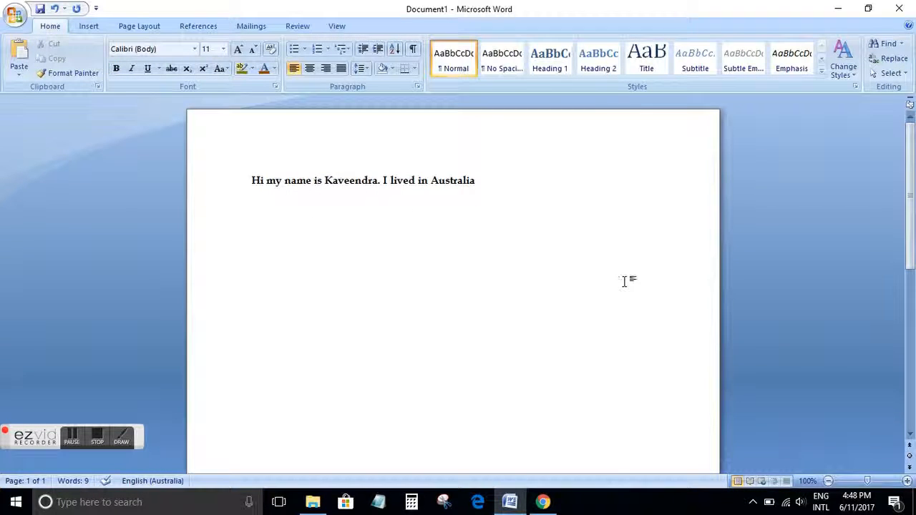
pyautogui.moveTo(481, 183); pyautogui.dragTo(252, 183)
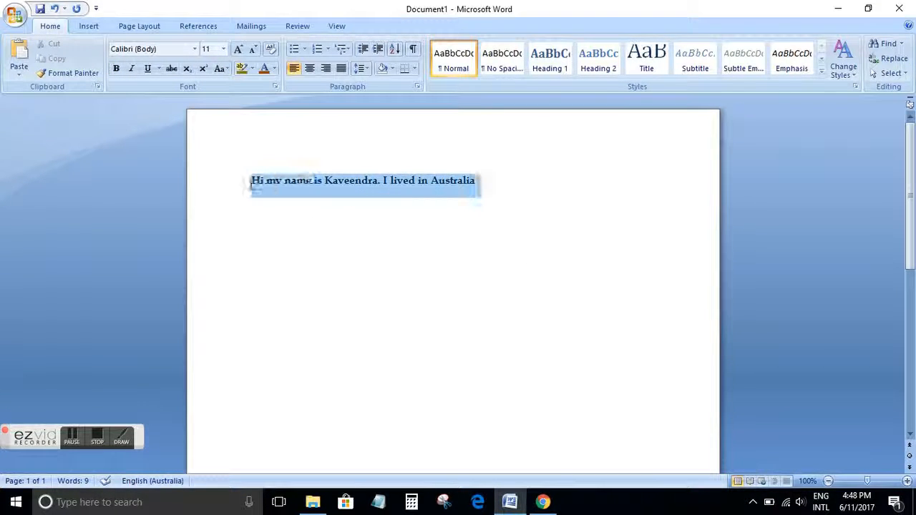
pyautogui.click(116, 69)
pyautogui.click(131, 69)
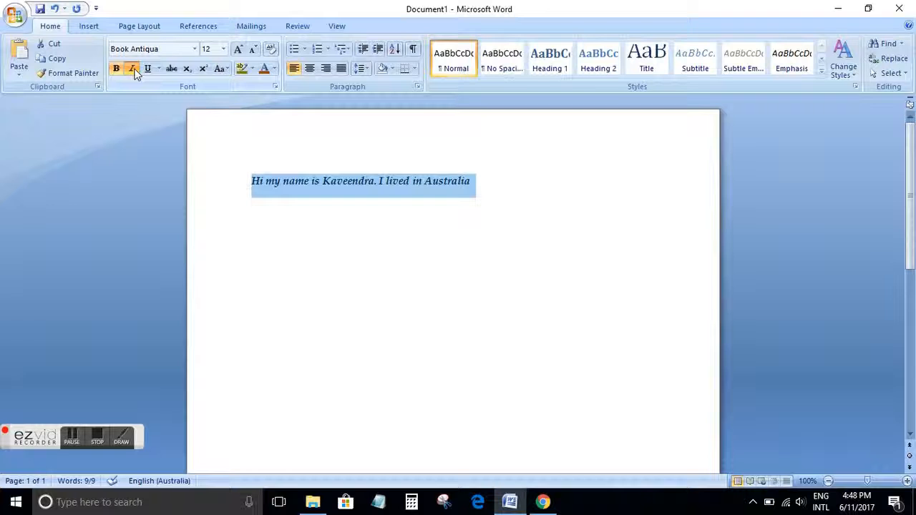
# Underline the sentence using the thick underline style
pyautogui.click(147, 71)
pyautogui.click(148, 71)
pyautogui.click(159, 69)
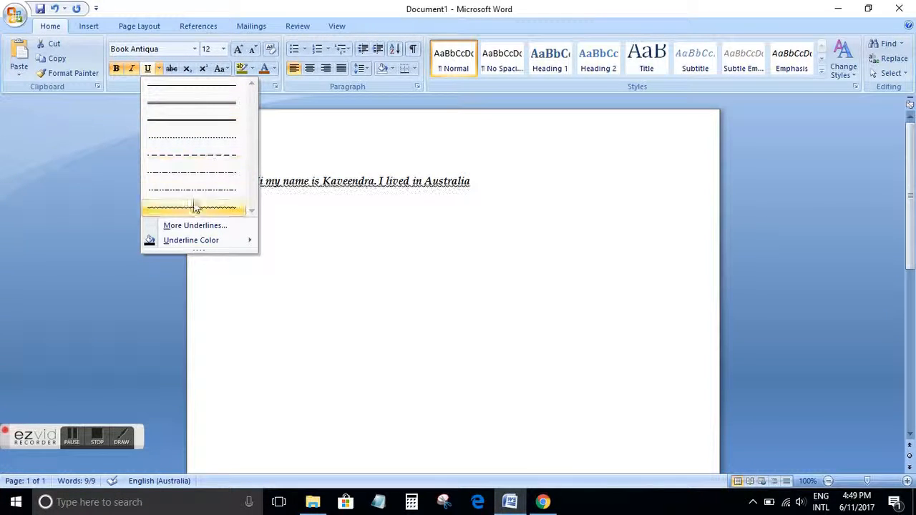
pyautogui.click(199, 104)
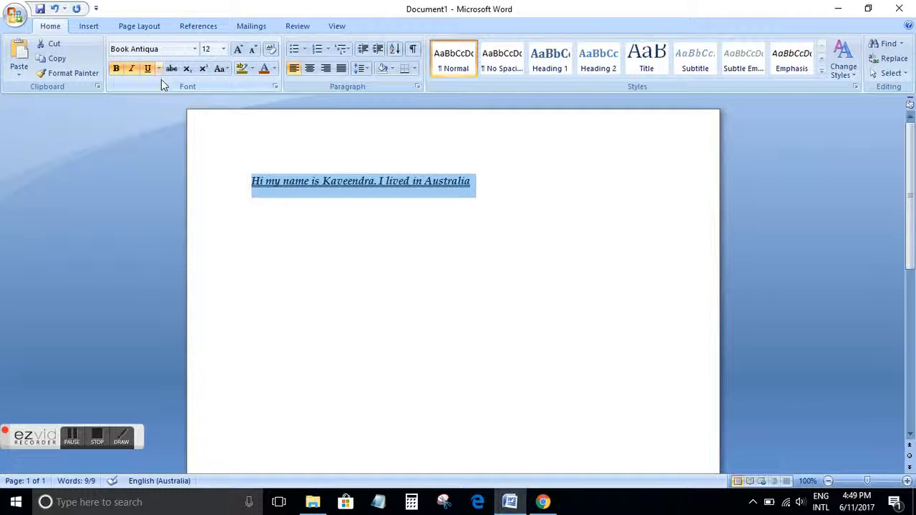
# Reselect the sentence and clear its underline, italic and bold formatting
pyautogui.click(544, 383)
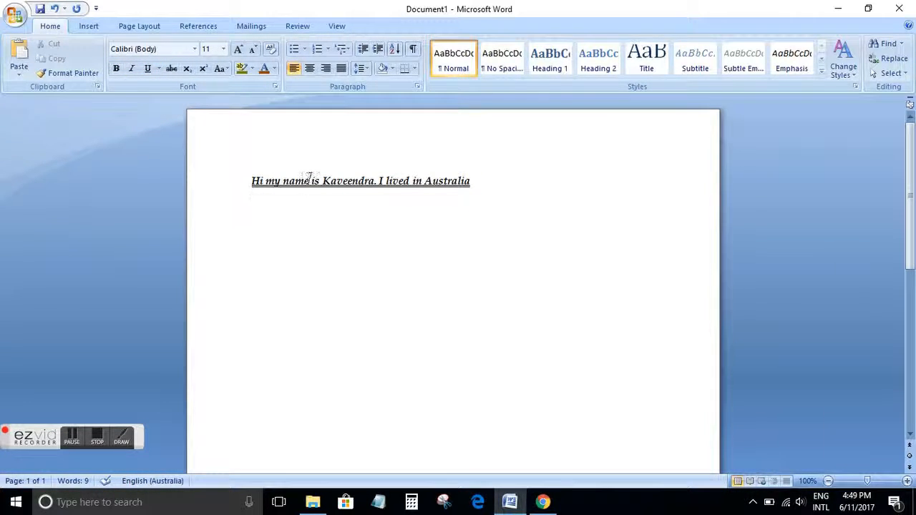
pyautogui.moveTo(474, 180); pyautogui.dragTo(219, 178)
pyautogui.click(146, 69)
pyautogui.click(131, 69)
pyautogui.click(118, 70)
pyautogui.click(383, 368)
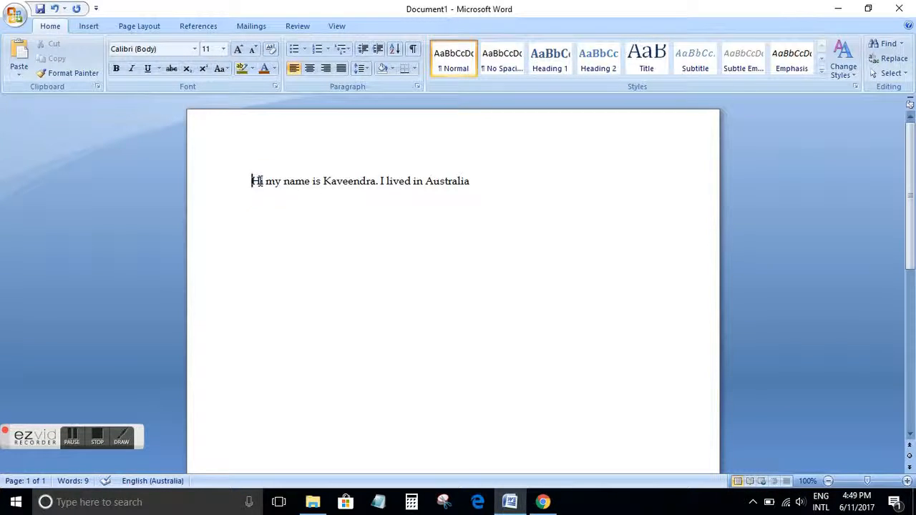
# Select the sentence, apply strikethrough, and remove the strikethrough again
pyautogui.moveTo(252, 181); pyautogui.dragTo(478, 181)
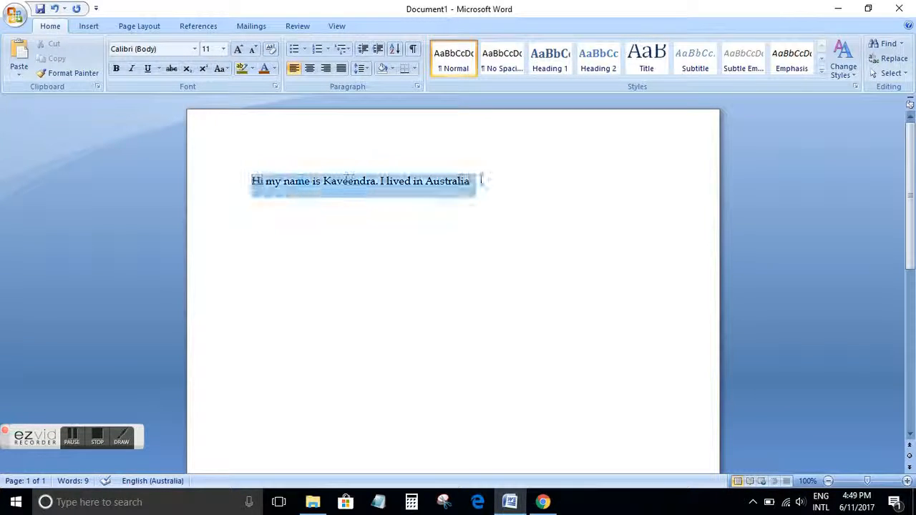
pyautogui.click(171, 69)
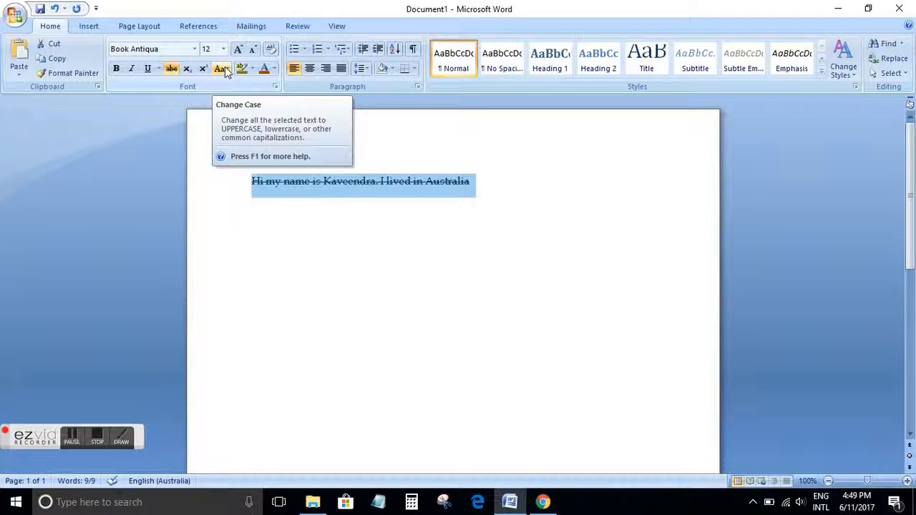
pyautogui.click(172, 69)
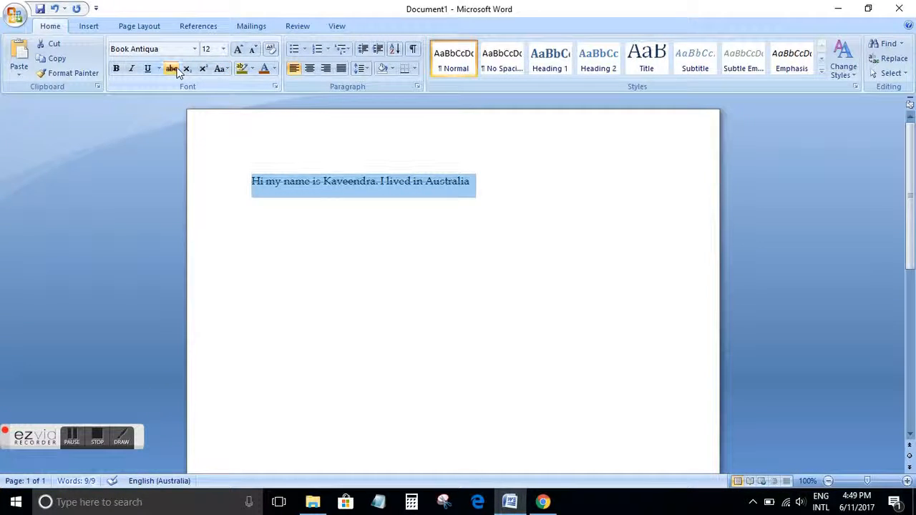
pyautogui.click(288, 210)
# Try lowercase, UPPERCASE and Capitalize Each Word case changes on the selected sentence
pyautogui.moveTo(473, 181); pyautogui.dragTo(252, 182)
pyautogui.click(228, 68)
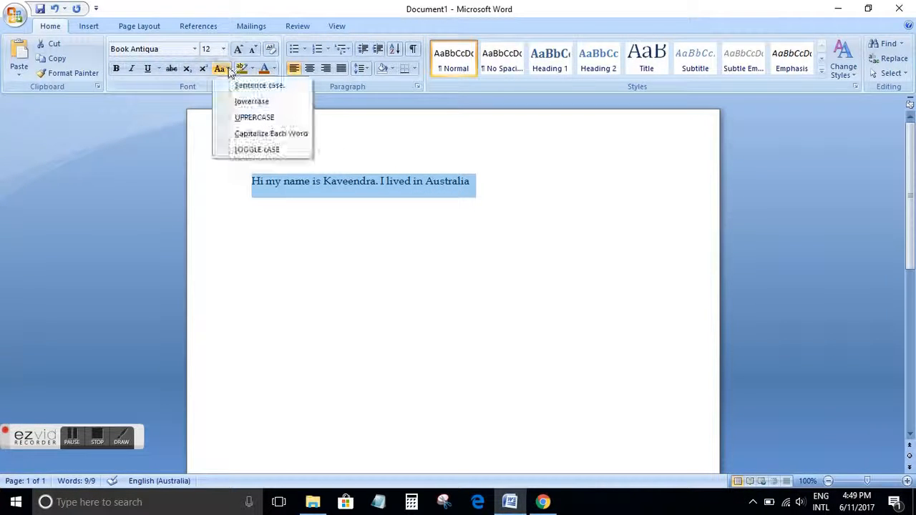
pyautogui.click(245, 105)
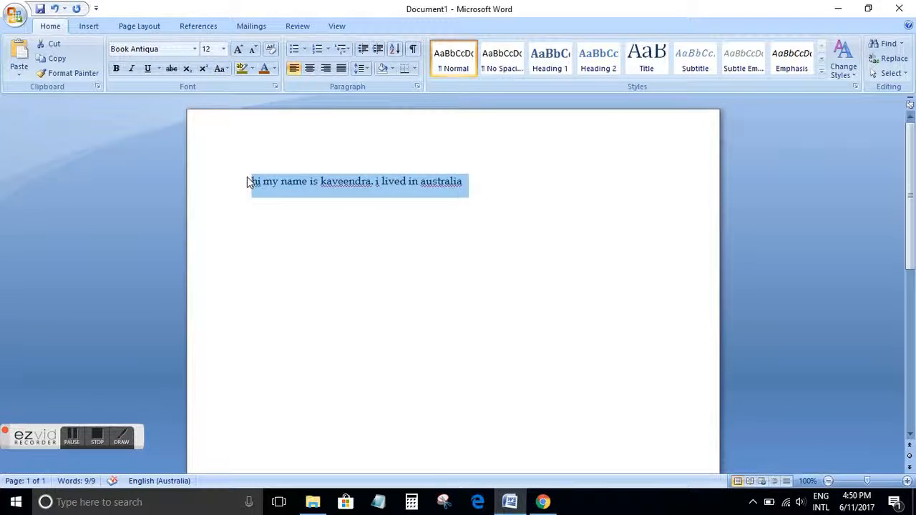
pyautogui.click(227, 70)
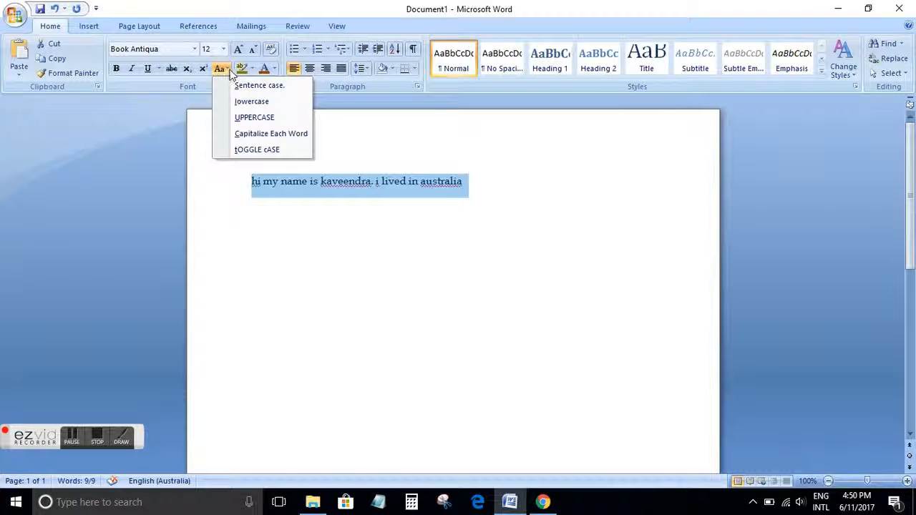
pyautogui.click(243, 118)
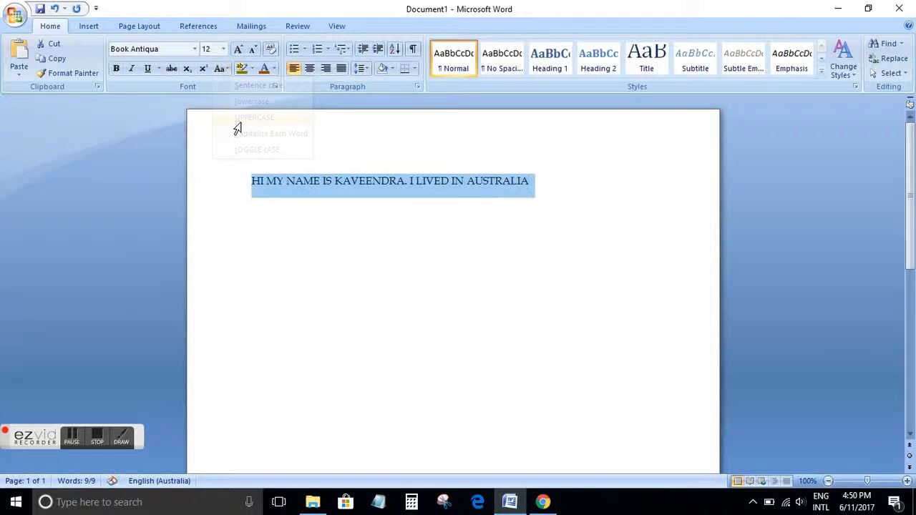
pyautogui.click(228, 70)
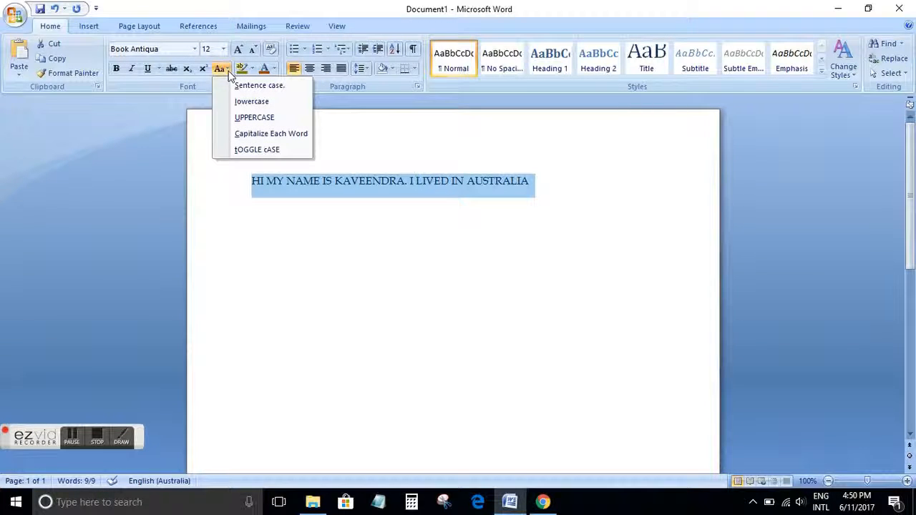
pyautogui.click(251, 138)
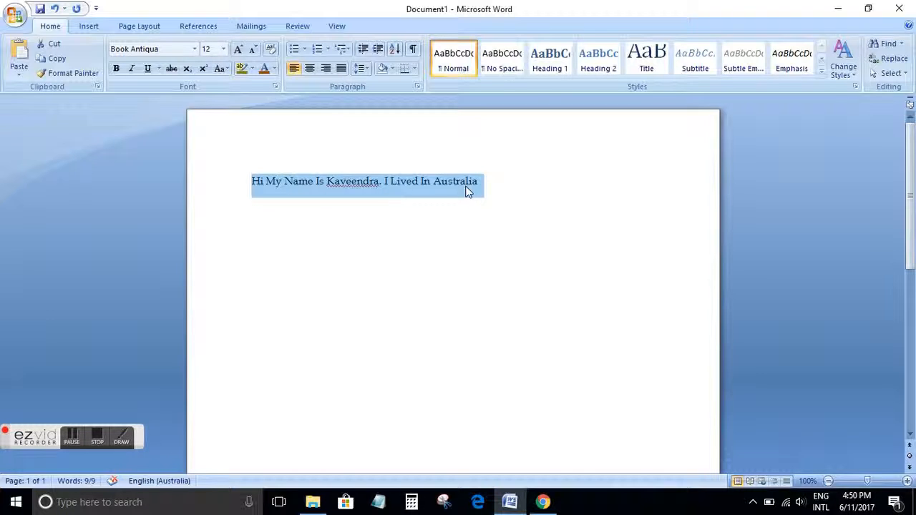
# Change the sentence to Sentence case
pyautogui.click(228, 71)
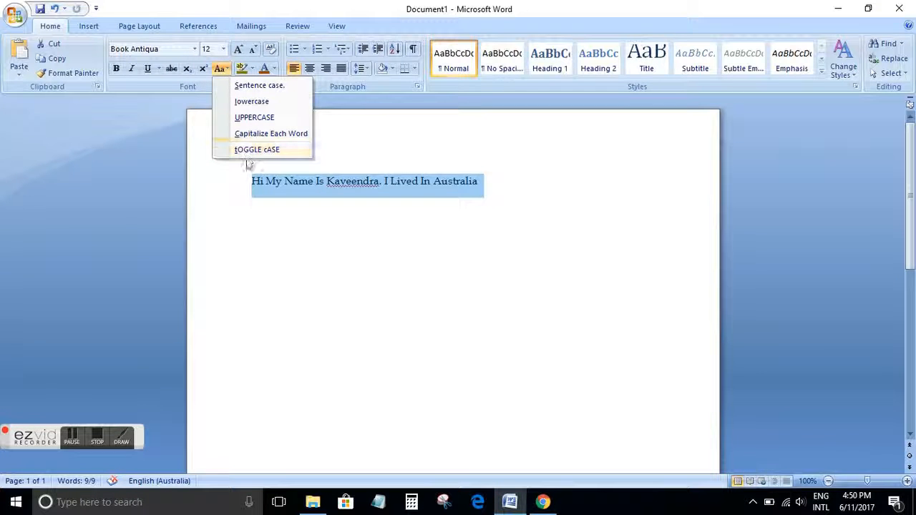
pyautogui.click(273, 86)
pyautogui.click(344, 248)
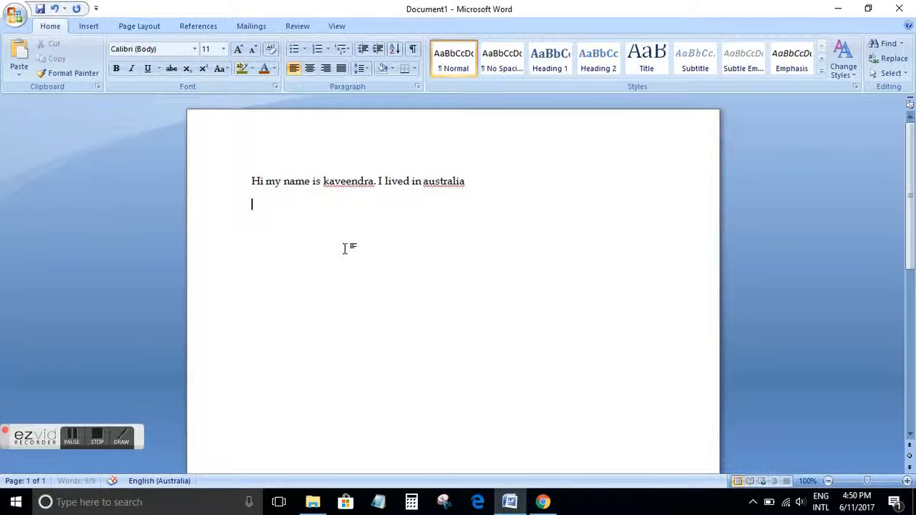
# Ignore the spelling flag on the first name and put a period after it
pyautogui.rightClick(350, 183)
pyautogui.click(409, 211)
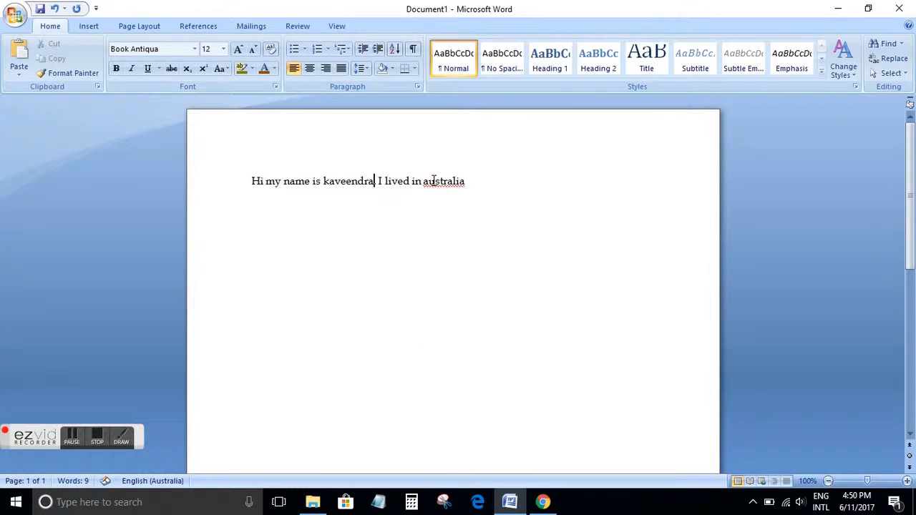
pyautogui.write('.')
# Correct 'australia' to 'Australia' with the spelling suggestion
pyautogui.rightClick(434, 180)
pyautogui.click(484, 198)
pyautogui.click(354, 225)
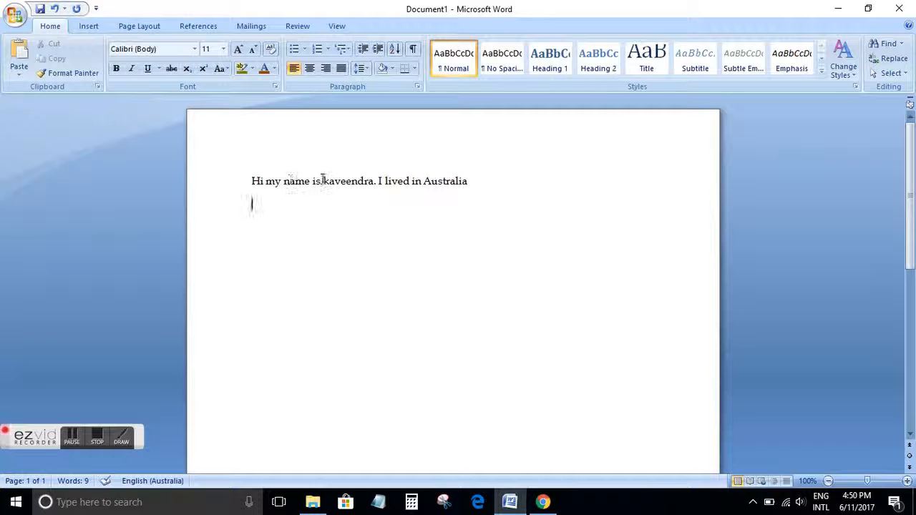
# Highlight the first name in yellow
pyautogui.moveTo(322, 180)
pyautogui.mouseDown()
pyautogui.moveTo(352, 180)
pyautogui.moveTo(331, 179)
pyautogui.mouseUp()
pyautogui.click(368, 180)
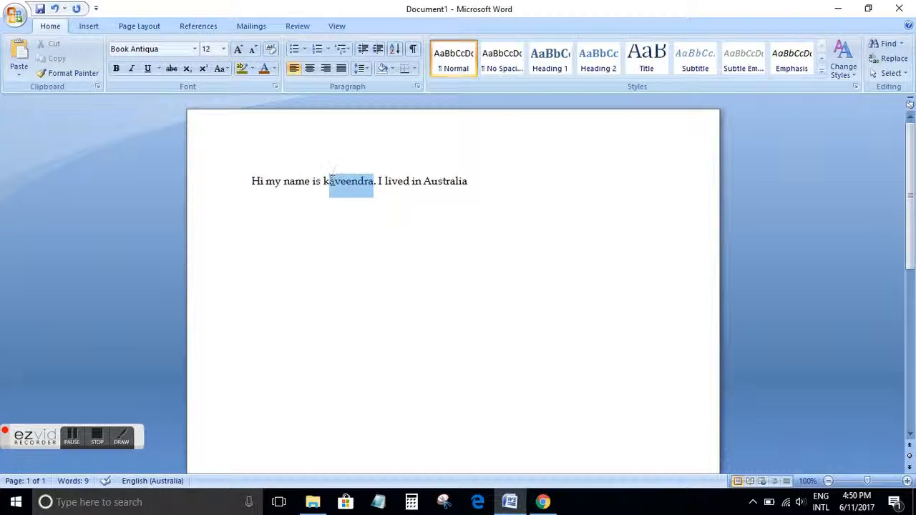
pyautogui.click(251, 69)
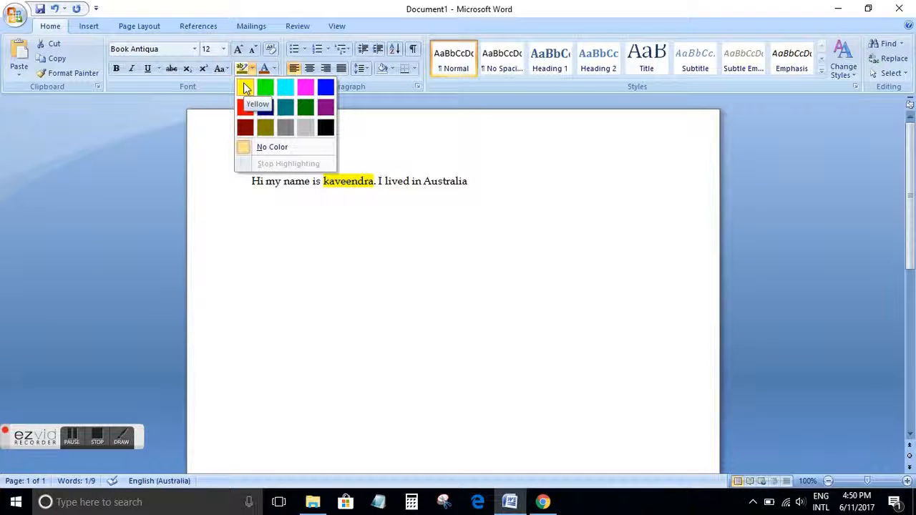
pyautogui.click(245, 87)
pyautogui.click(347, 268)
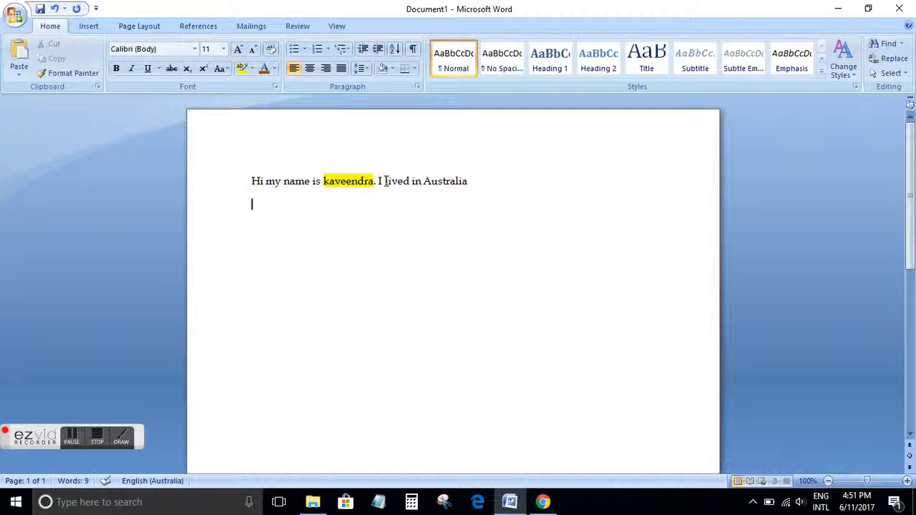
pyautogui.moveTo(379, 181); pyautogui.dragTo(469, 181)
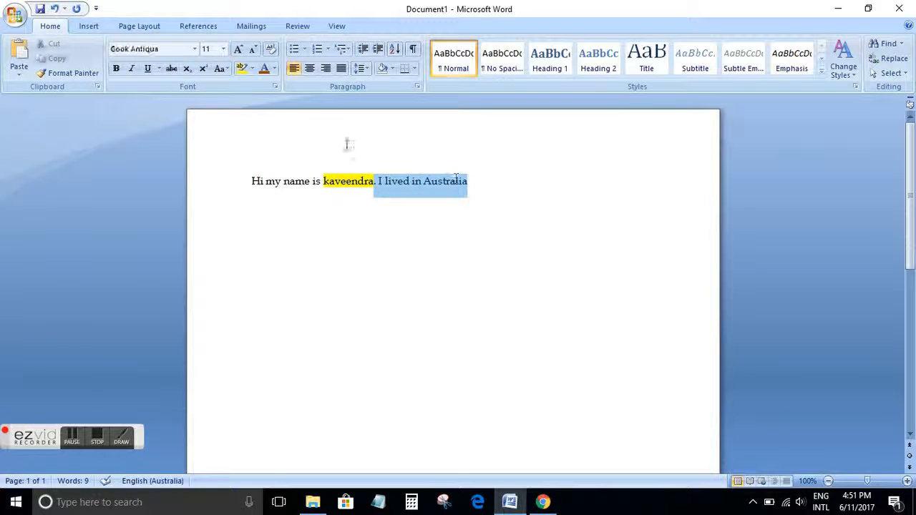
pyautogui.click(274, 68)
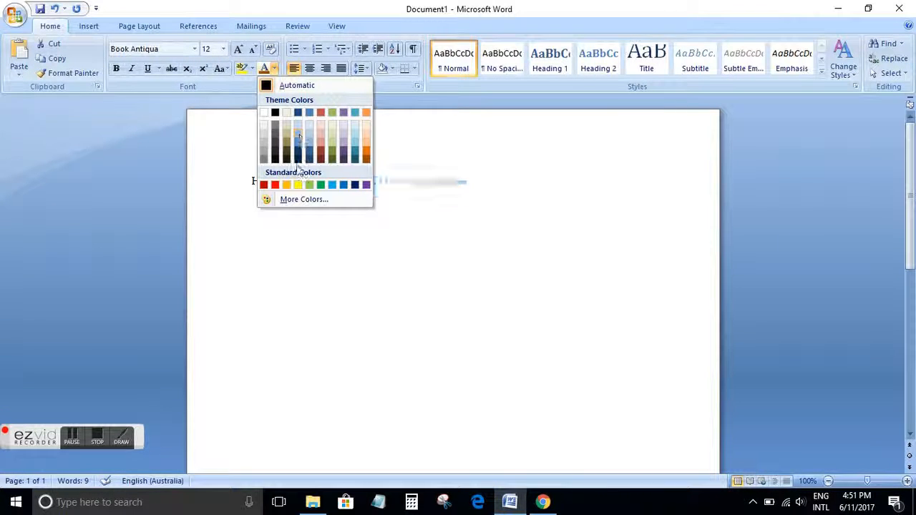
pyautogui.click(423, 312)
pyautogui.click(448, 228)
# Change the font colour of 'I lived in Australia' to a blue-grey theme shade
pyautogui.moveTo(468, 181); pyautogui.dragTo(379, 180)
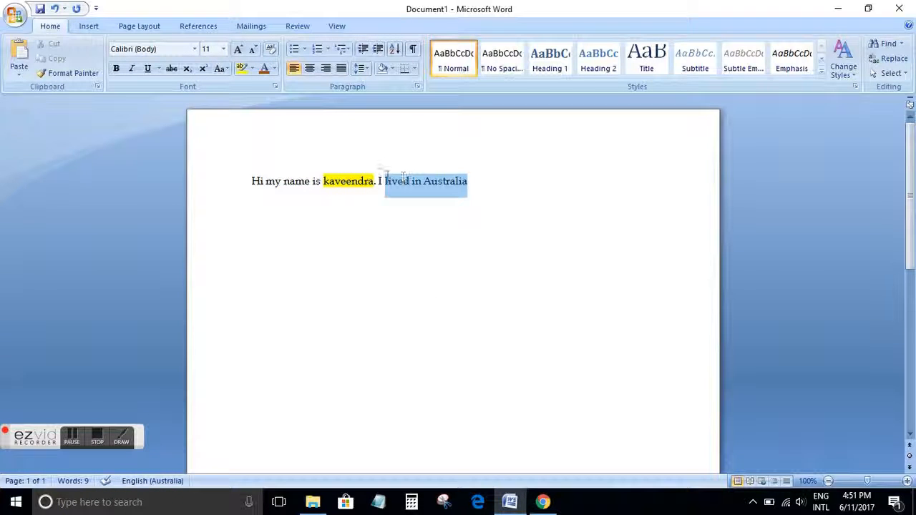
pyautogui.click(273, 69)
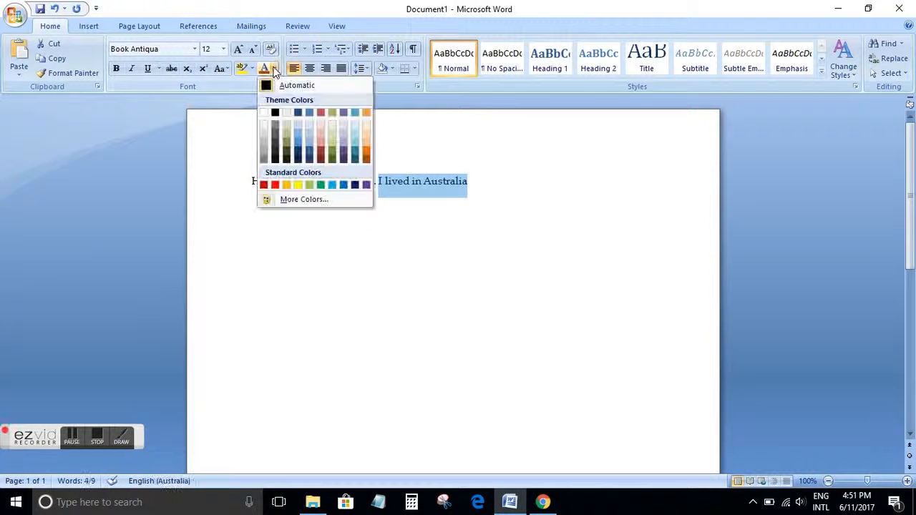
pyautogui.click(296, 149)
pyautogui.click(489, 315)
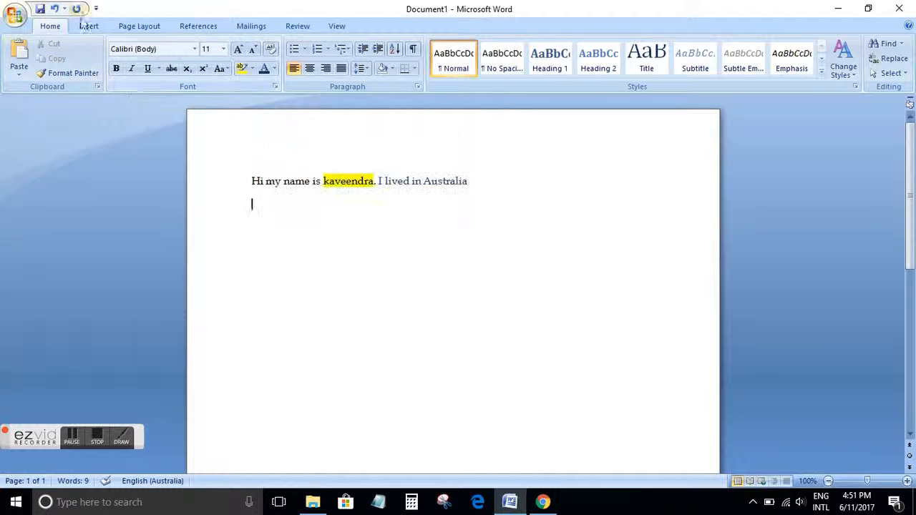
# Open and close the Font dialog, and open the Clipboard task pane
pyautogui.click(275, 86)
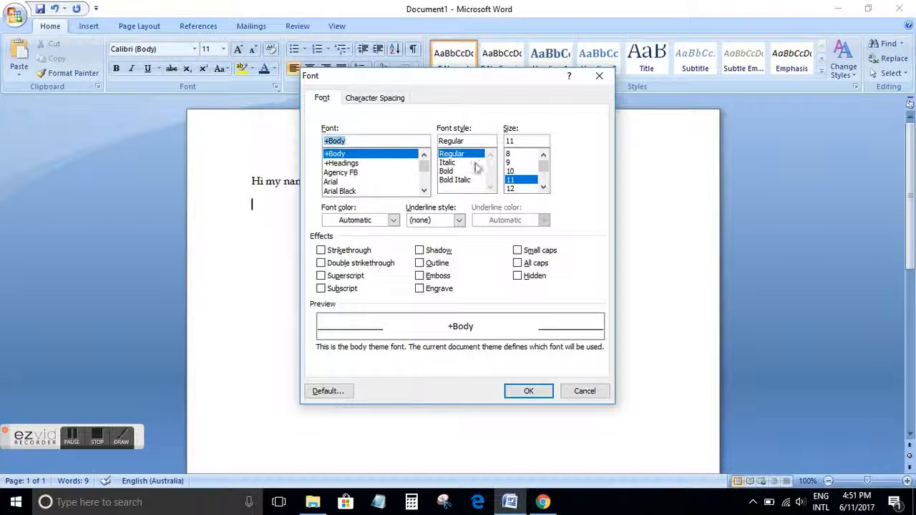
pyautogui.click(598, 75)
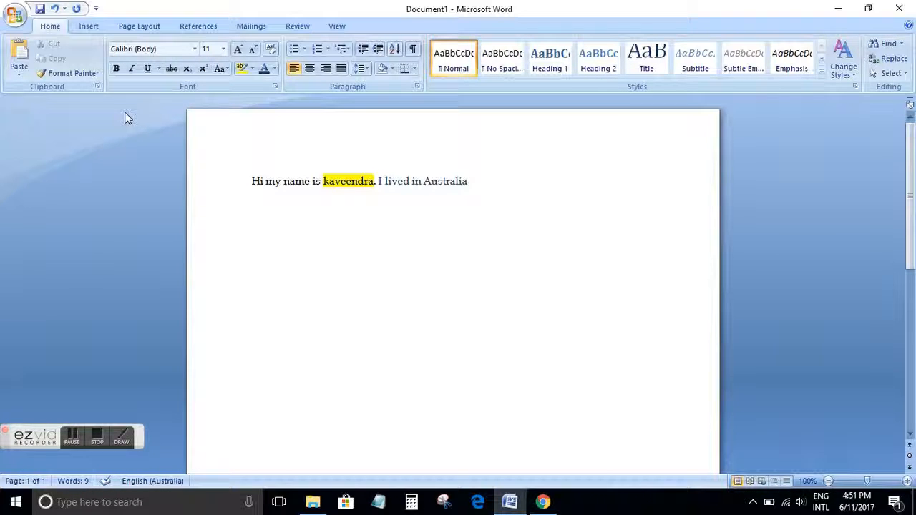
pyautogui.click(97, 87)
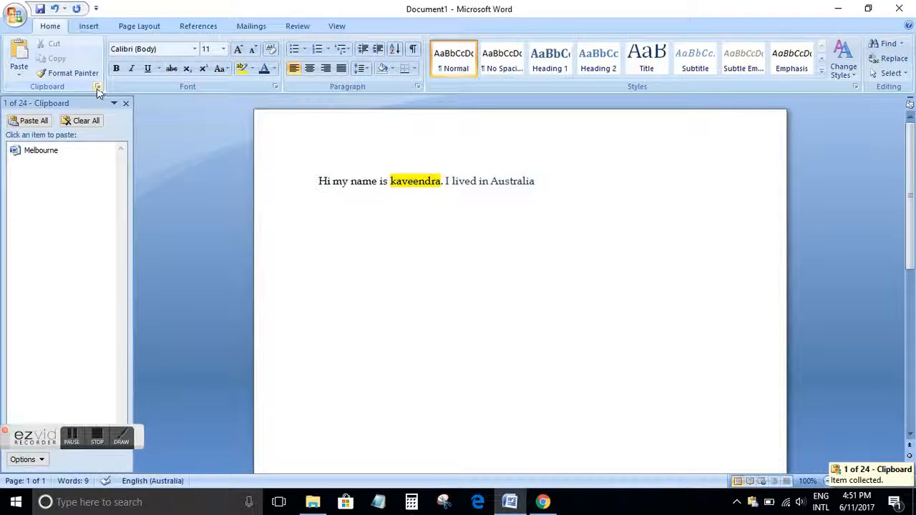
# Close the Clipboard pane, then open the Font dialog, browse its Character Spacing and Font tabs, and cancel it
pyautogui.click(97, 88)
pyautogui.click(276, 87)
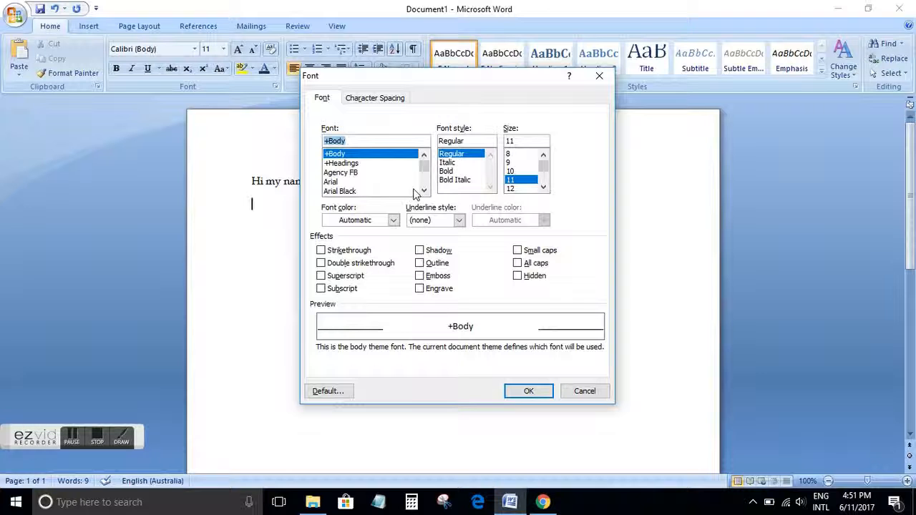
pyautogui.moveTo(454, 77); pyautogui.dragTo(420, 58)
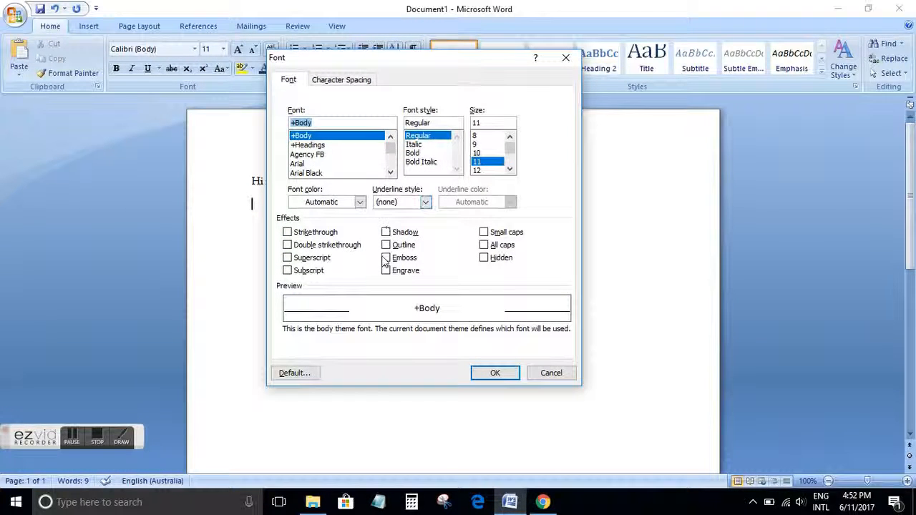
pyautogui.click(348, 83)
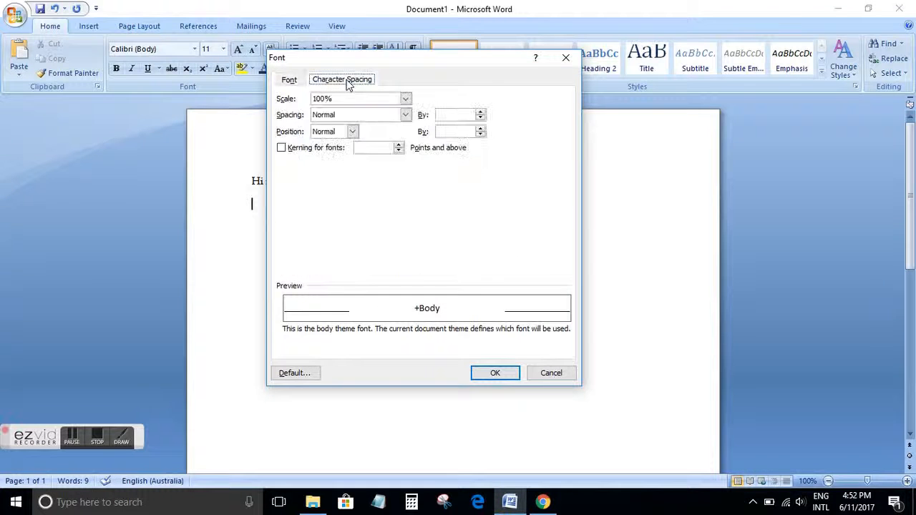
pyautogui.click(288, 80)
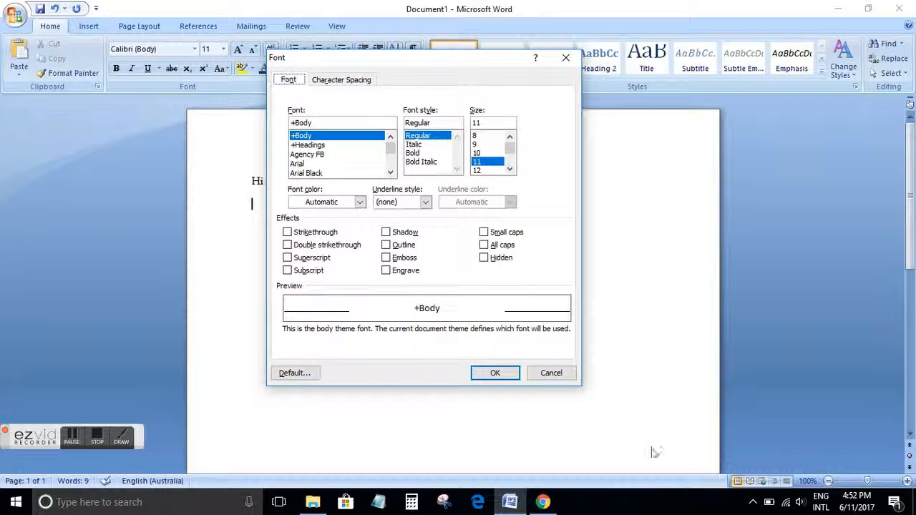
pyautogui.click(562, 379)
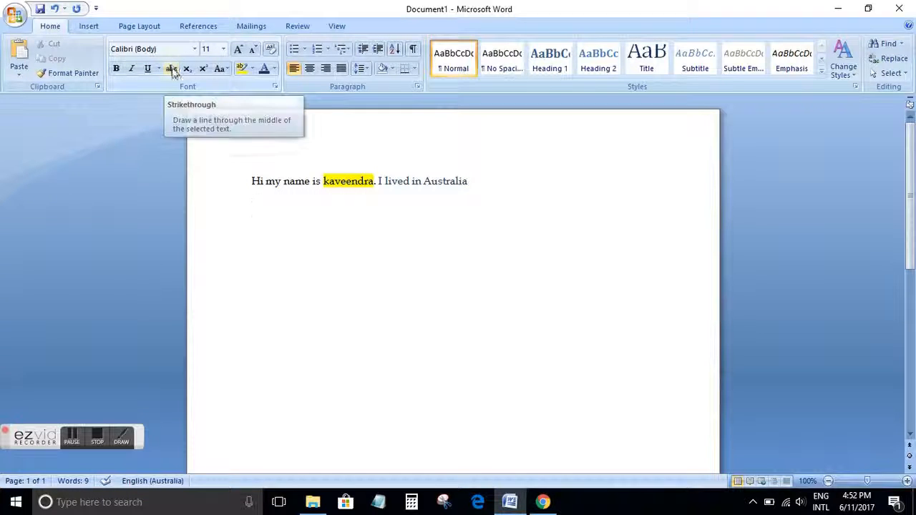
# Move the text cursor to the empty line beneath the sentence
pyautogui.click(438, 183)
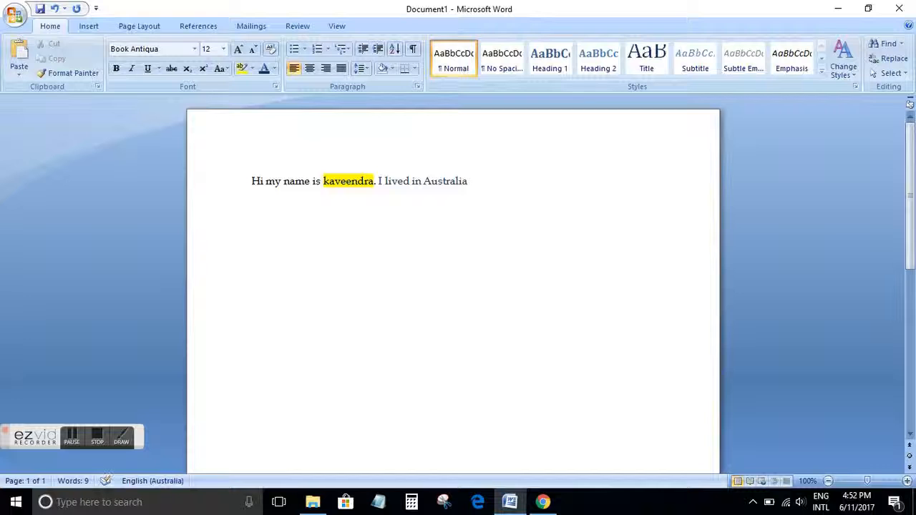
pyautogui.press('Up')
pyautogui.press('Up')
pyautogui.press('Up')
pyautogui.press('Down')
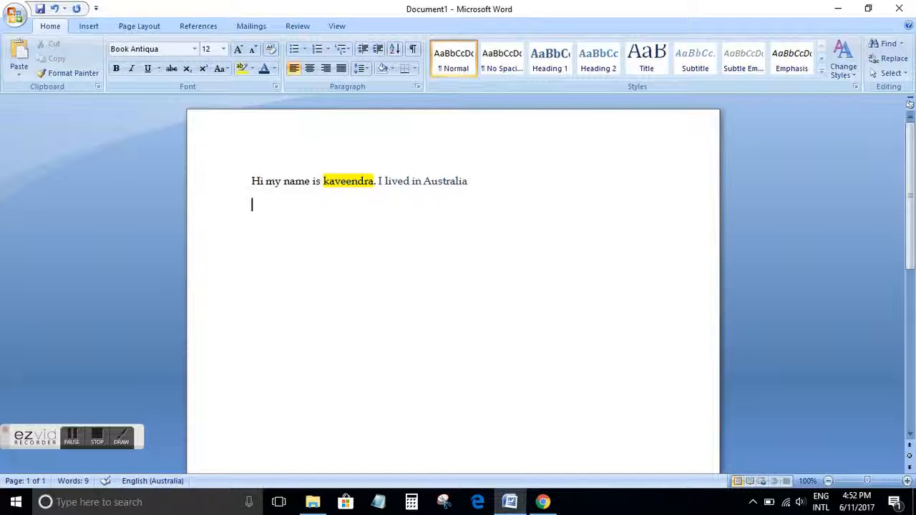